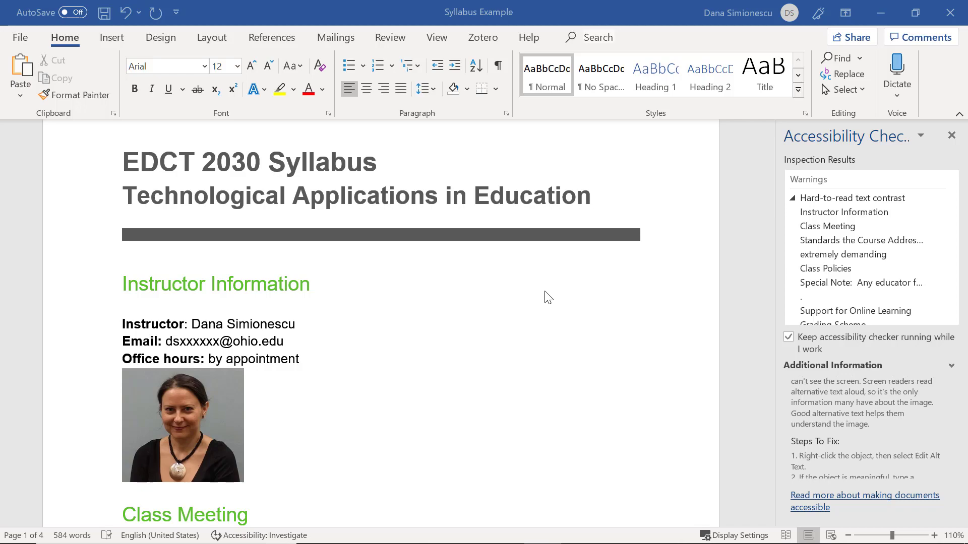
Look through the syllabus's coloured text and switch to the Color Contrast Checker form in Firefox
scroll(555, 330, "down", 8)
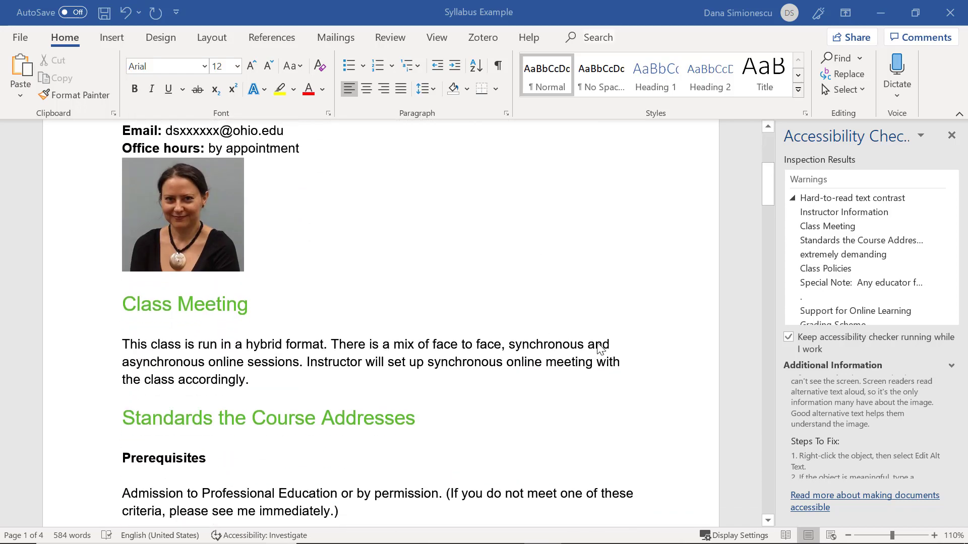
scroll(602, 350, "down", 10)
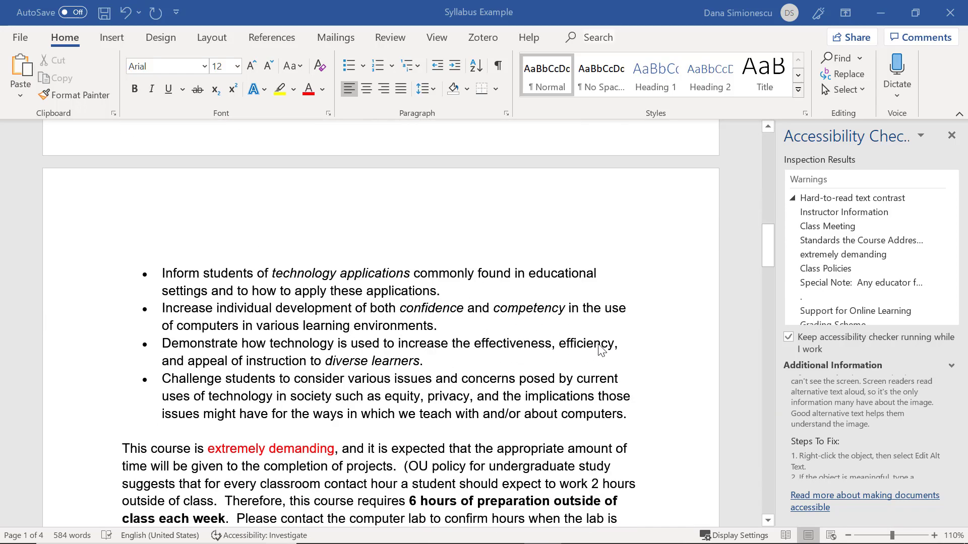
scroll(600, 349, "down", 8)
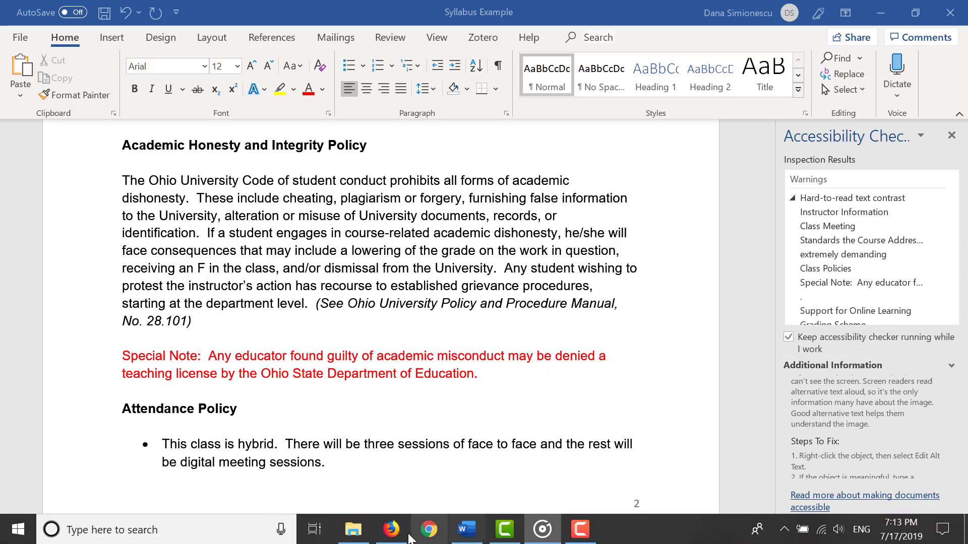
left_click(389, 534)
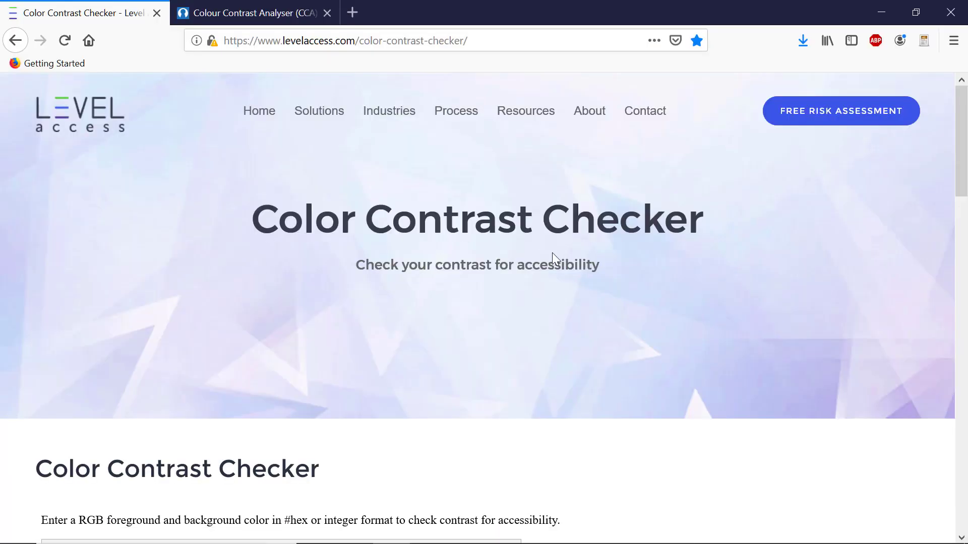
scroll(661, 321, "down", 6)
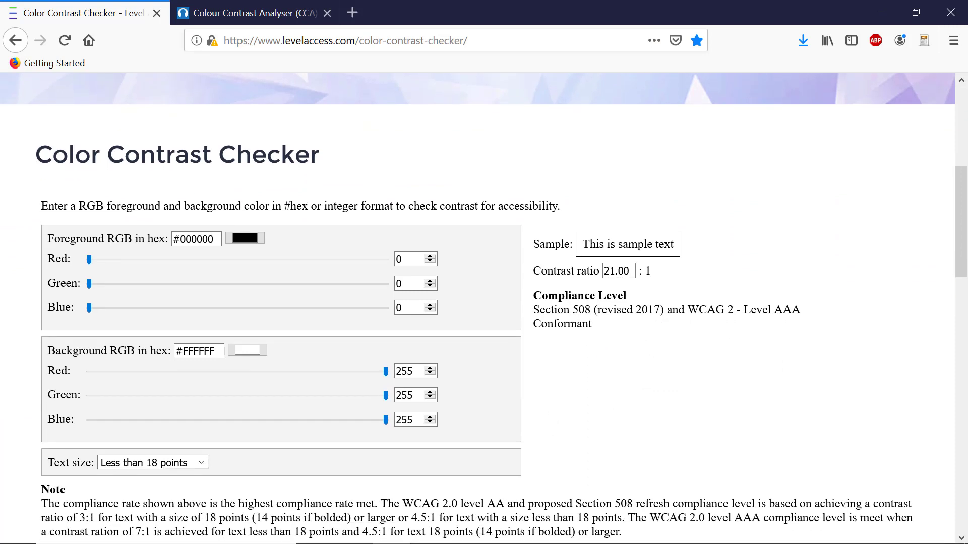
Switch to Word and open the custom font colour values of the green "Instructor Information" heading
key("alt+Tab")
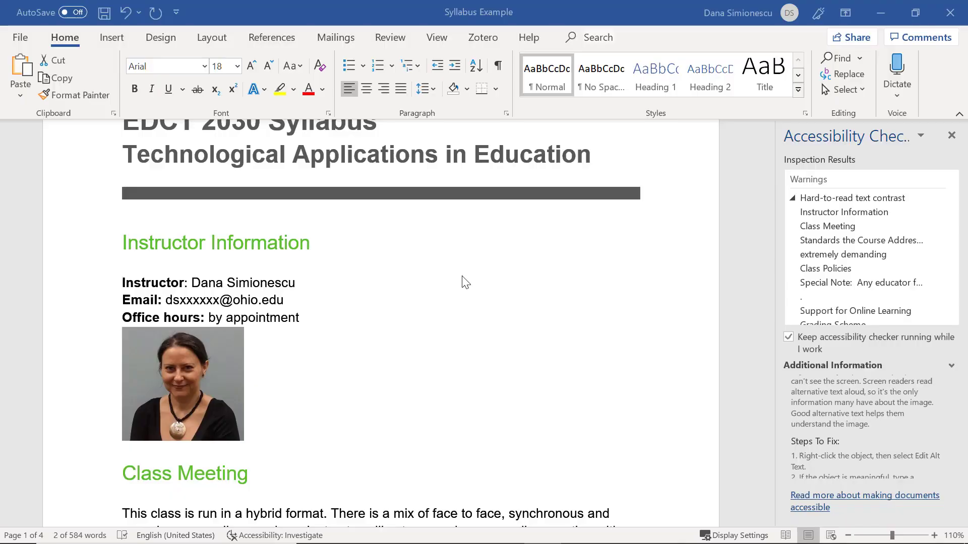
left_click_drag(125, 240, 318, 243)
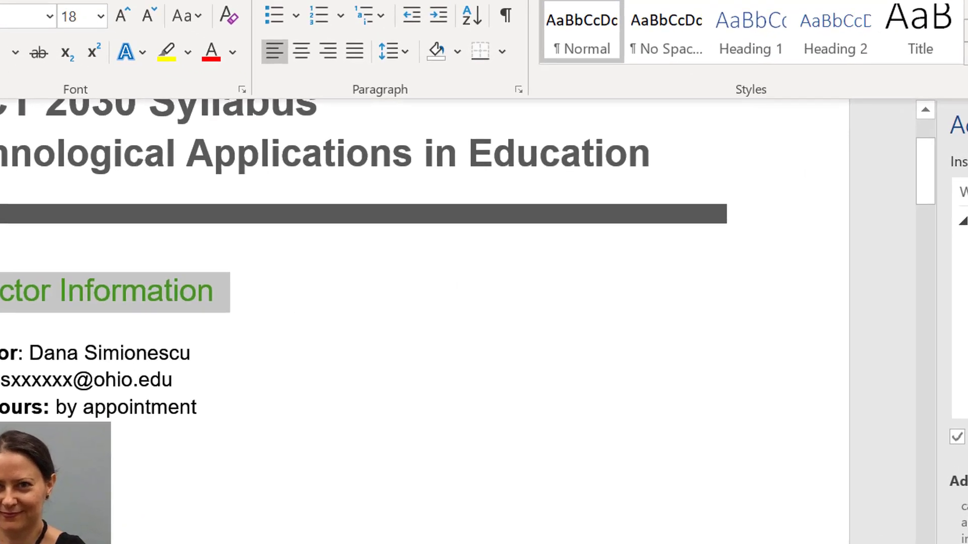
left_click(233, 56)
left_click(293, 328)
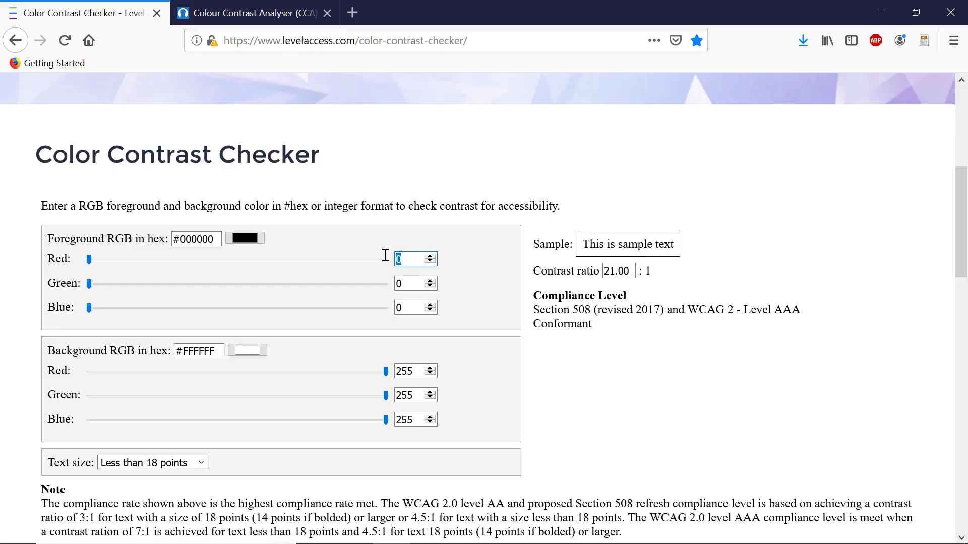
In Firefox's contrast checker, set the foreground to RGB 92, 191, 47 and the text size to 18 points or larger or 14 points and bold
type("92")
key("Tab")
type("191")
key("Tab")
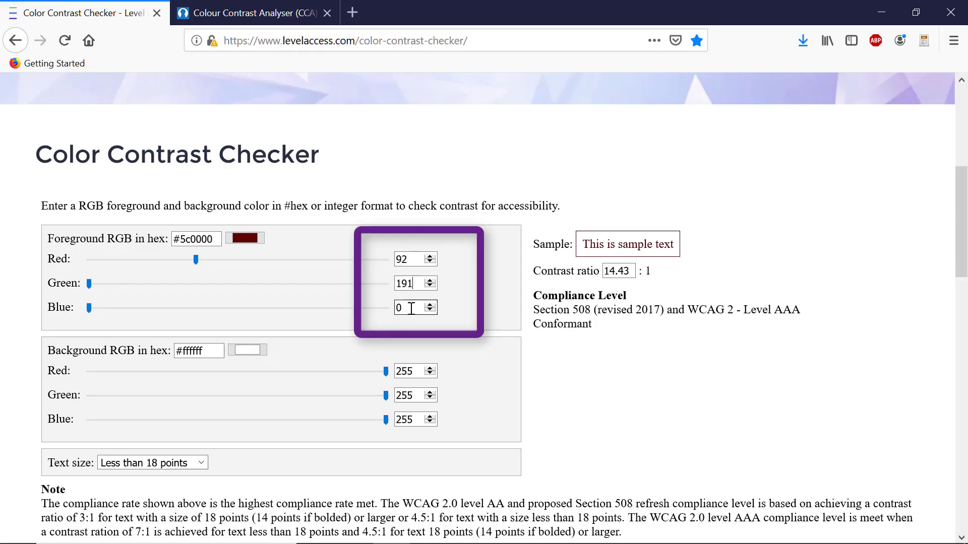
type("47")
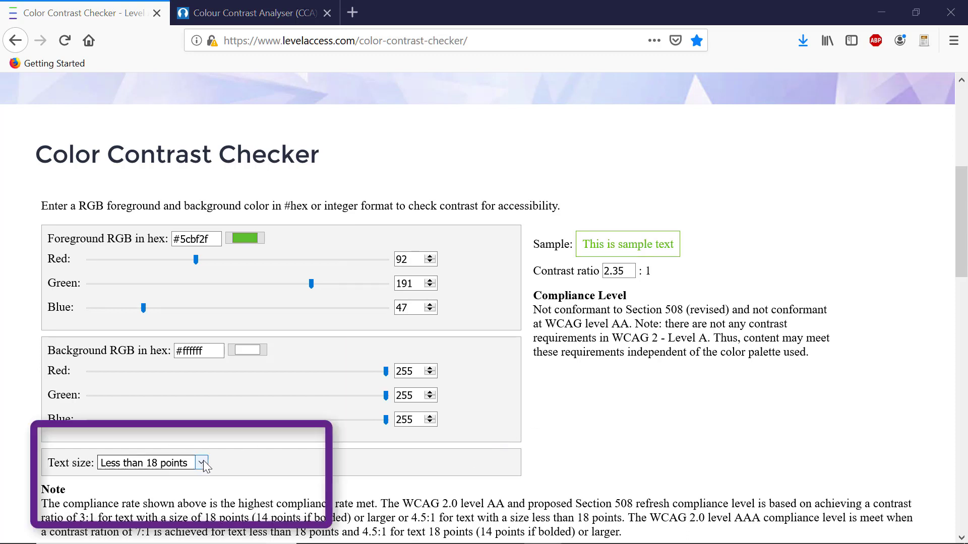
left_click(202, 463)
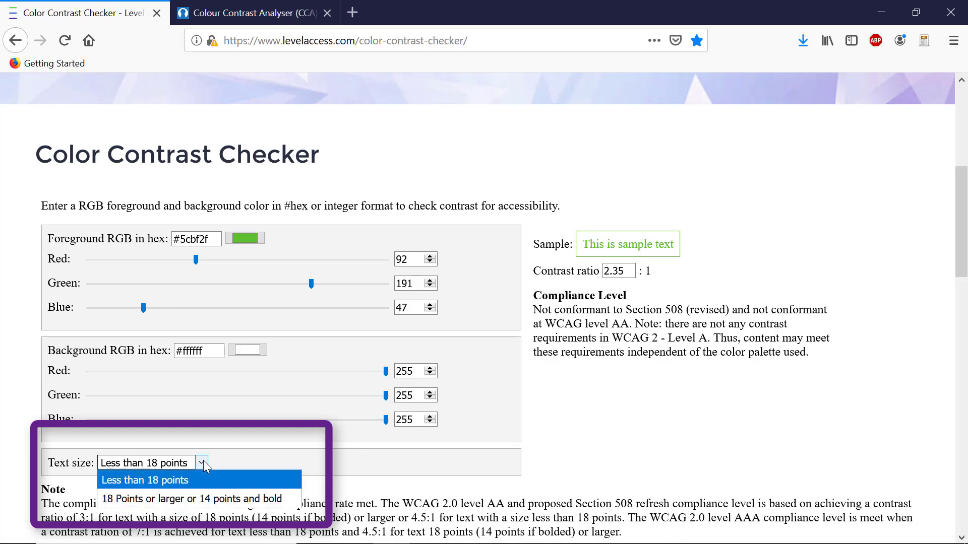
left_click(187, 499)
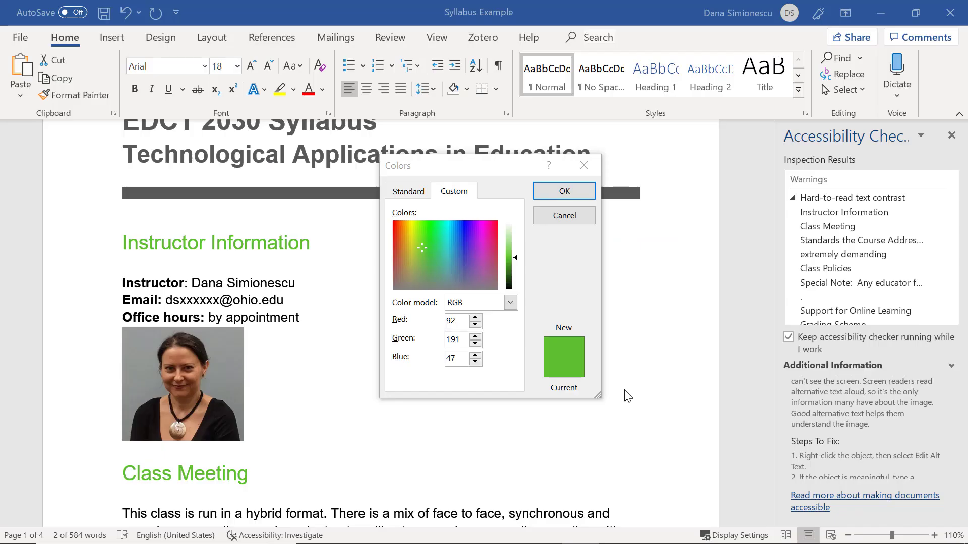
Darken the "Instructor Information" heading to RGB 69, 144, 36 in Word and test that foreground colour in Firefox's contrast checker
left_click_drag(515, 258, 515, 267)
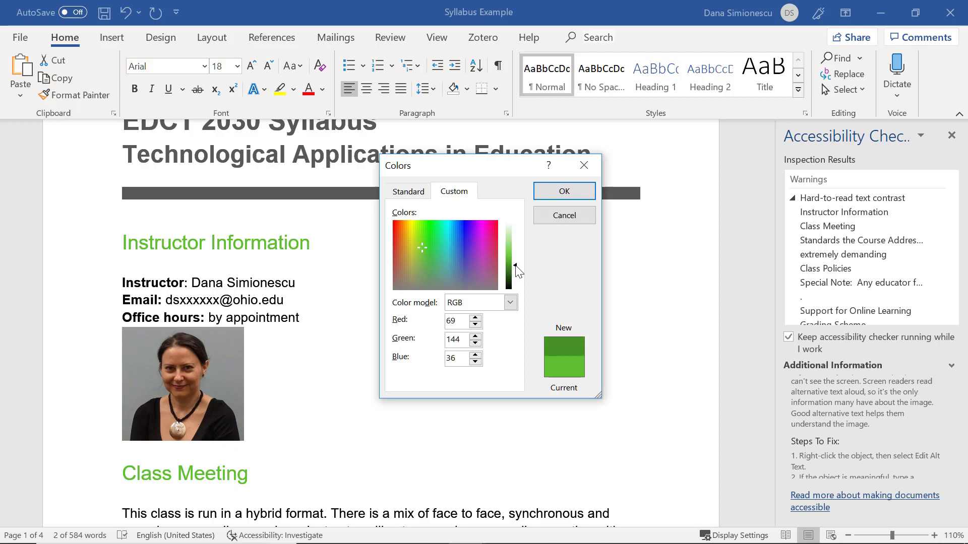
left_click(580, 194)
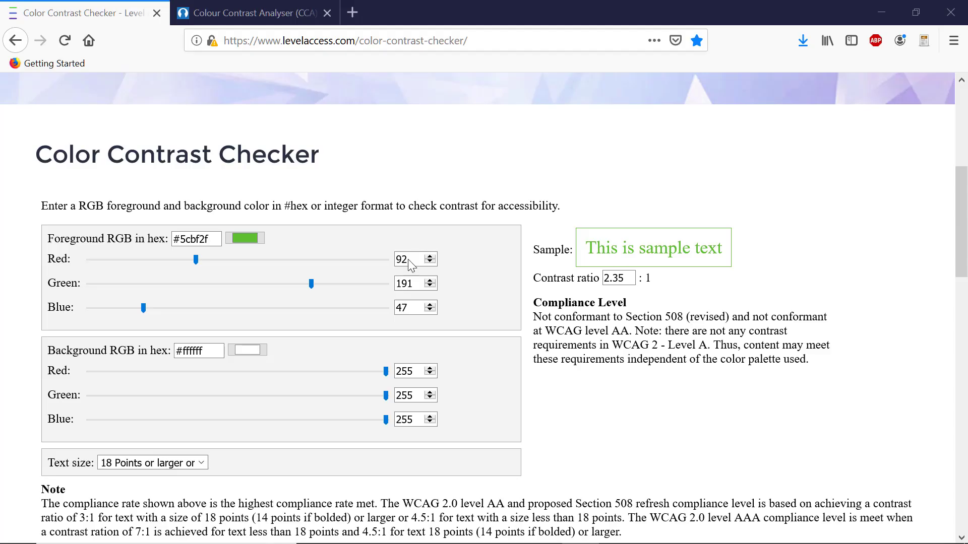
double_click(391, 258)
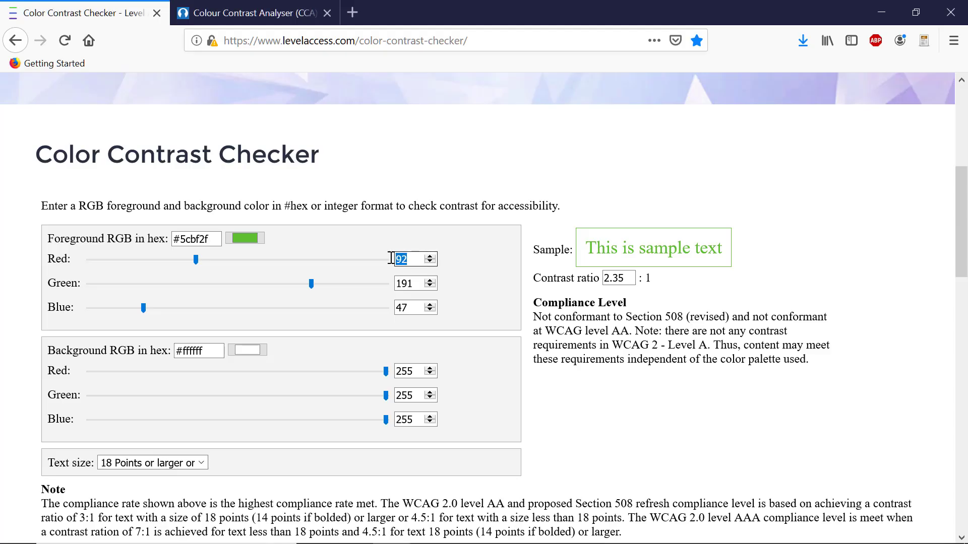
type("69")
double_click(392, 286)
type("144")
double_click(399, 308)
type("36")
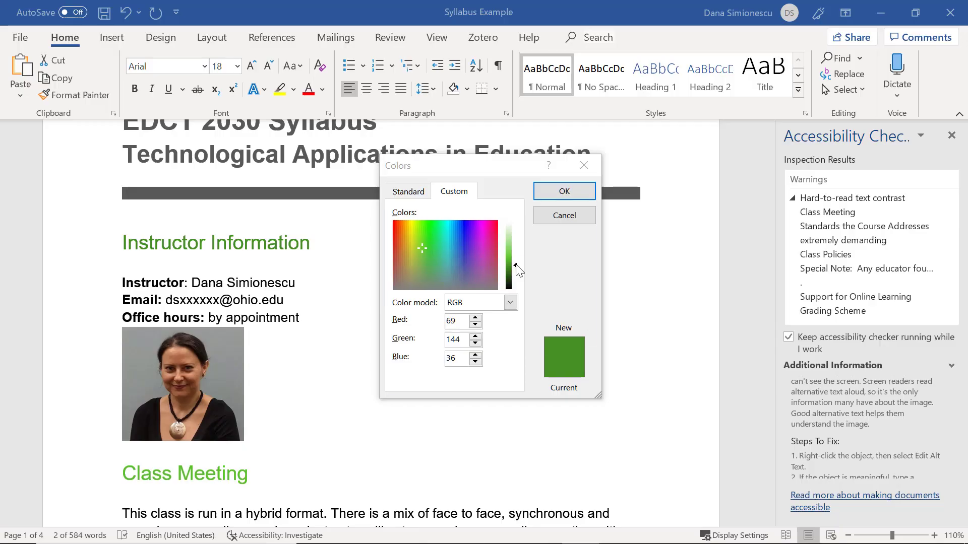
Darken the "Instructor Information" heading to RGB 45, 93, 23 in Word and check that foreground colour in Firefox's contrast checker
left_click_drag(515, 265, 515, 275)
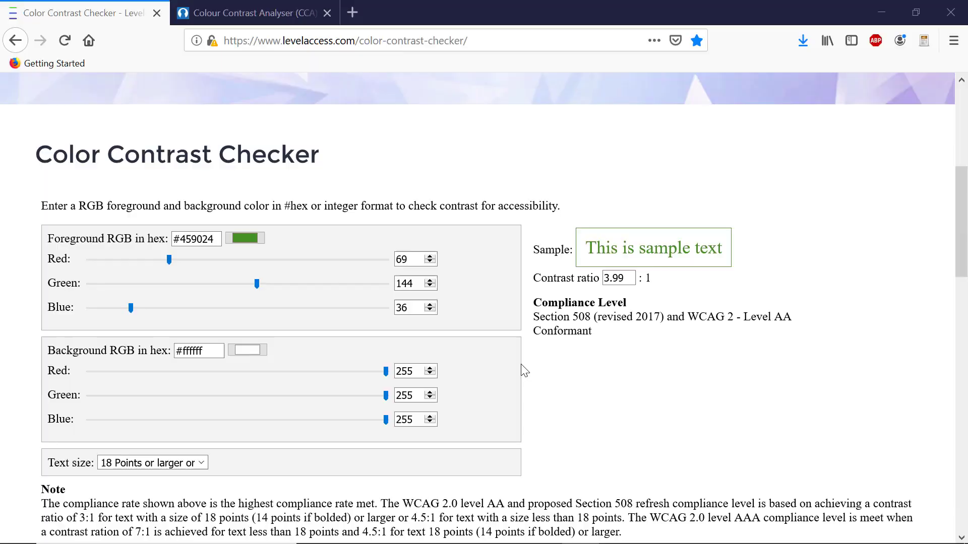
double_click(402, 260)
type("45")
double_click(404, 283)
type("93")
double_click(403, 307)
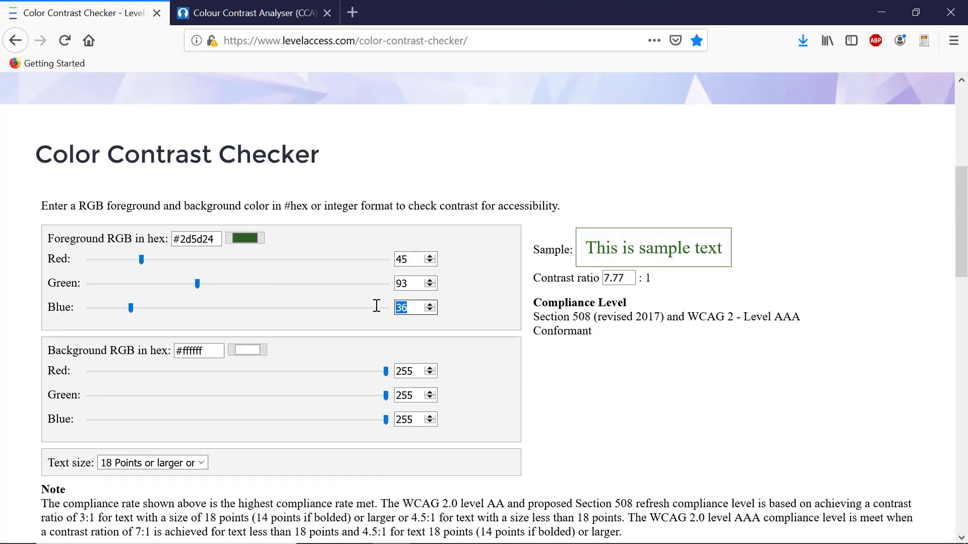
type("23")
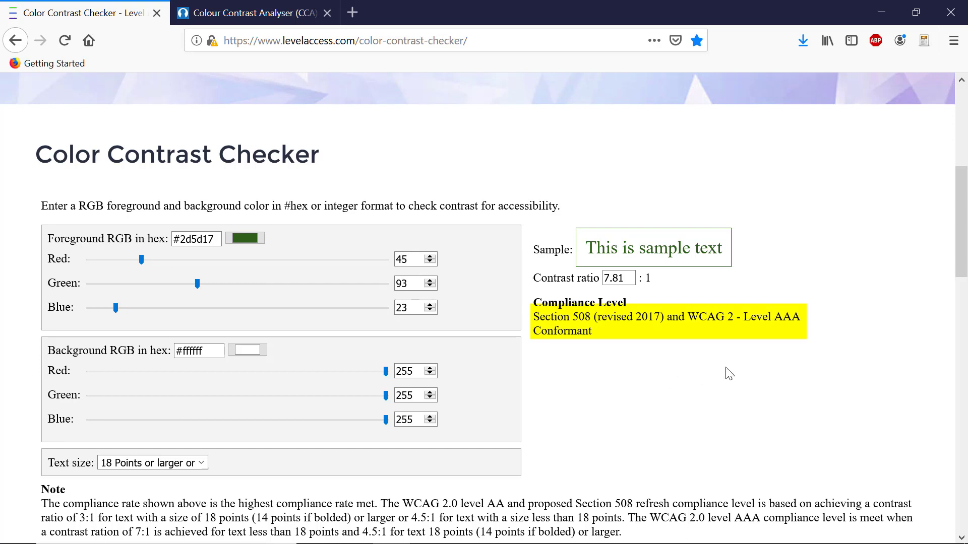
Switch to Word and apply the Emphasis style to the red "Special Note" paragraph under Academic Honesty and Integrity Policy
key("alt+Tab")
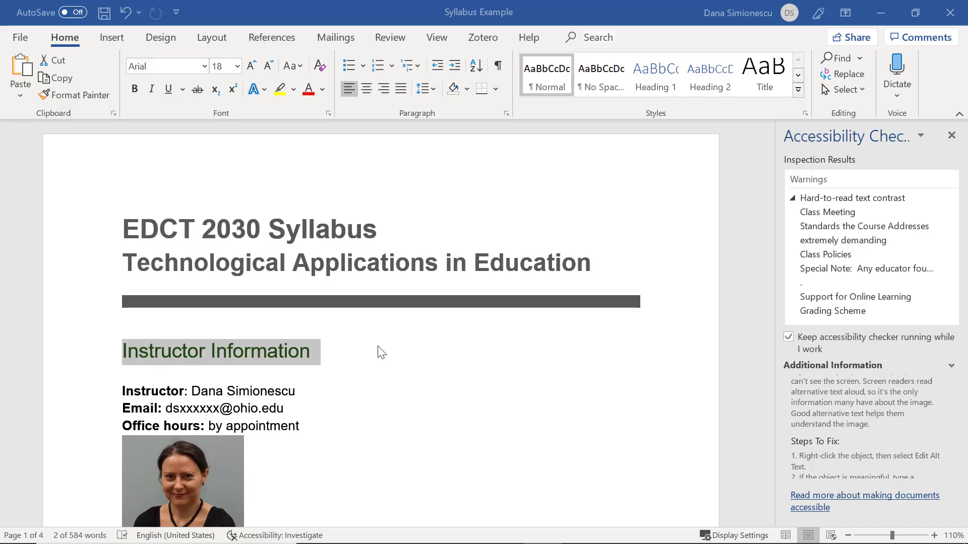
scroll(512, 389, "down", 4)
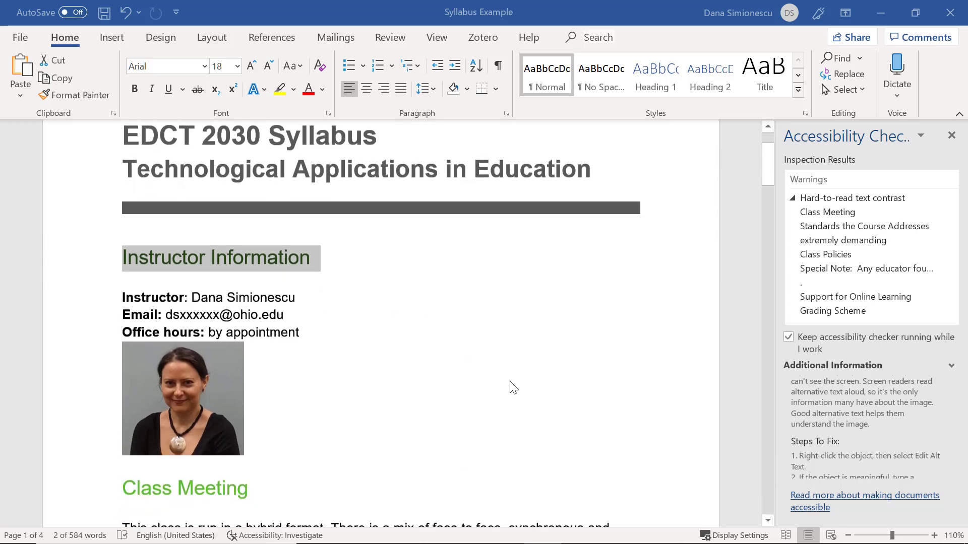
scroll(525, 390, "down", 7)
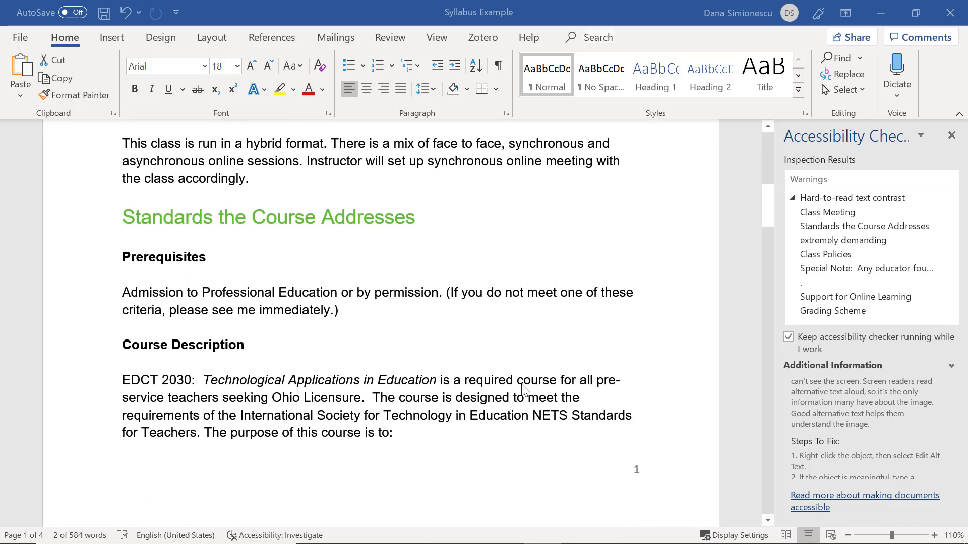
scroll(524, 390, "down", 6)
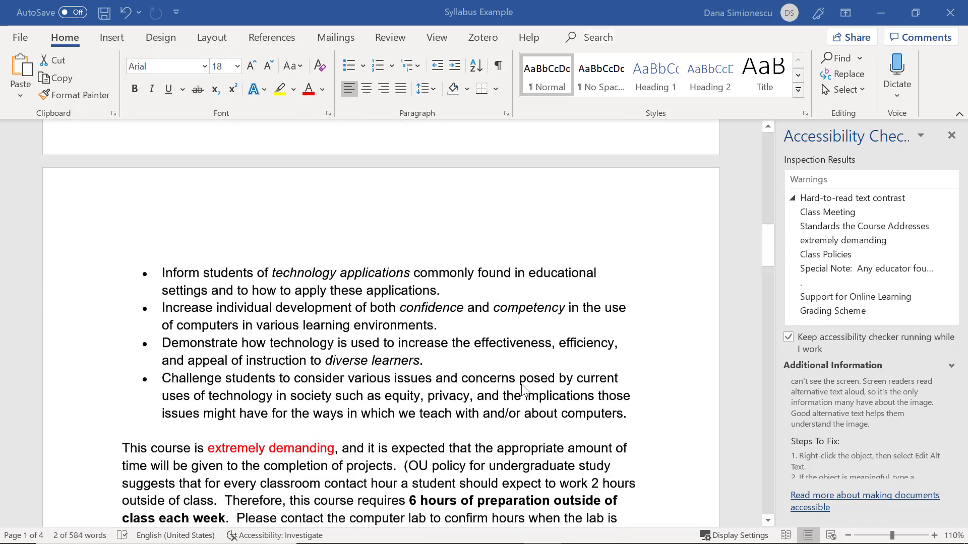
scroll(524, 391, "down", 3)
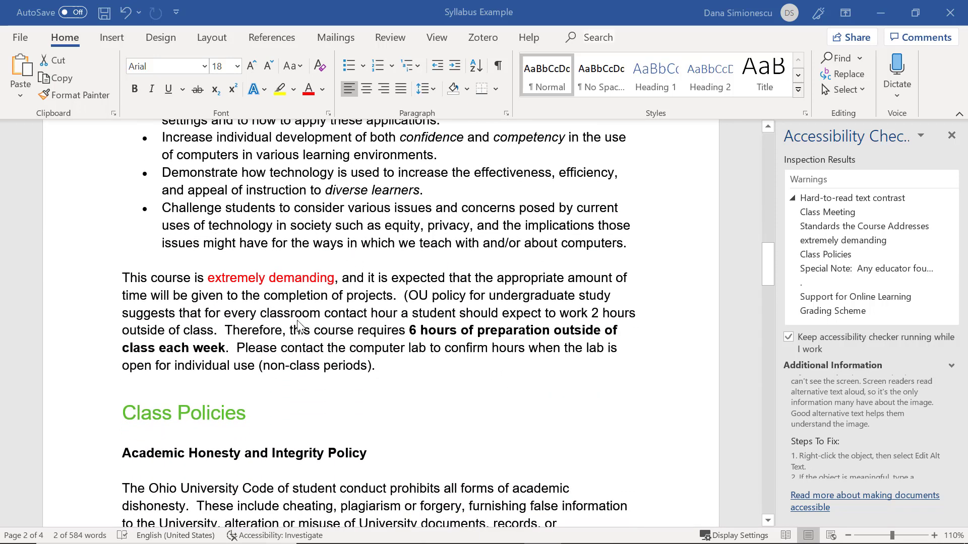
scroll(605, 459, "down", 5)
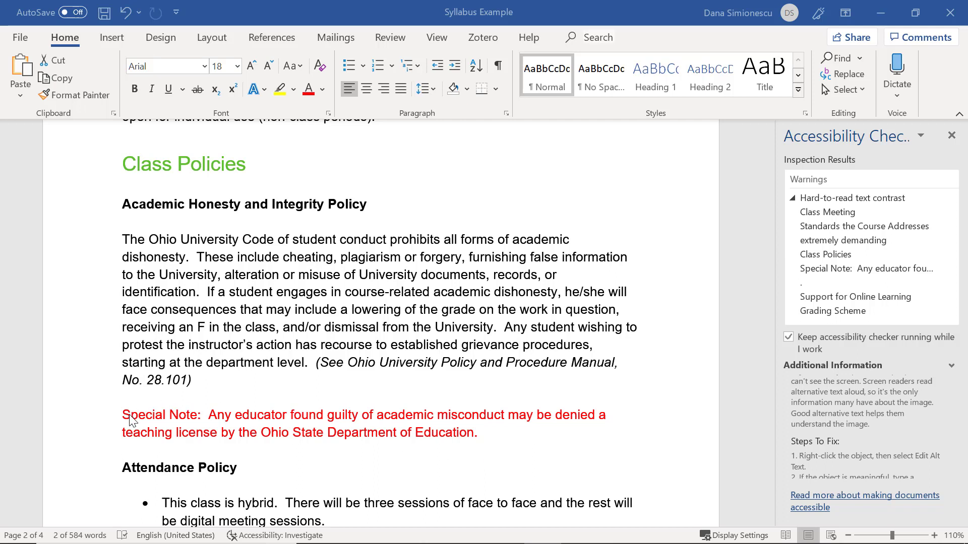
left_click_drag(126, 416, 477, 433)
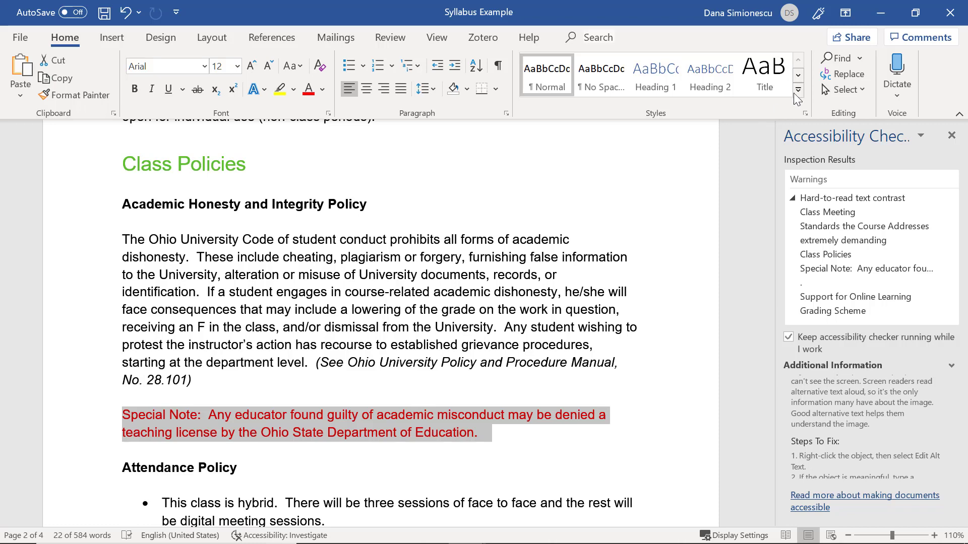
left_click(798, 75)
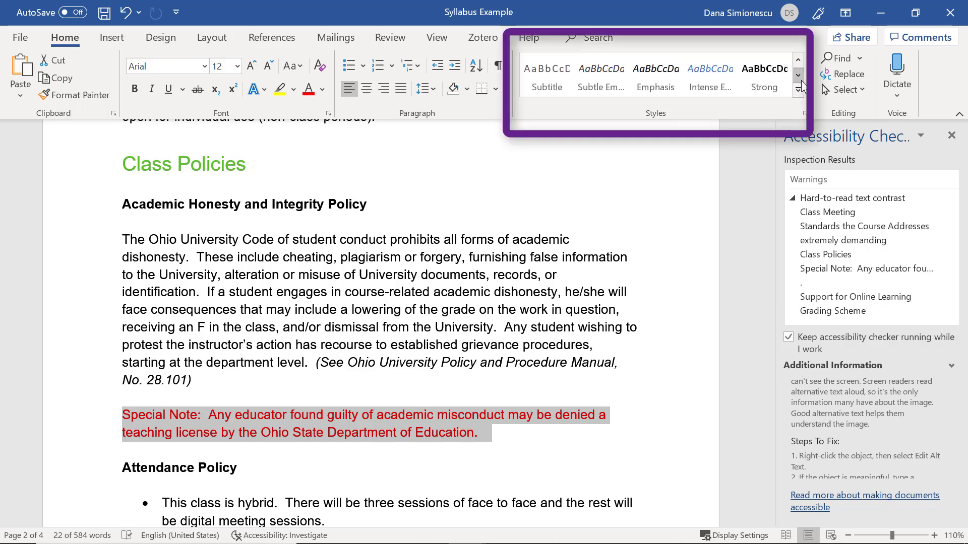
left_click(650, 76)
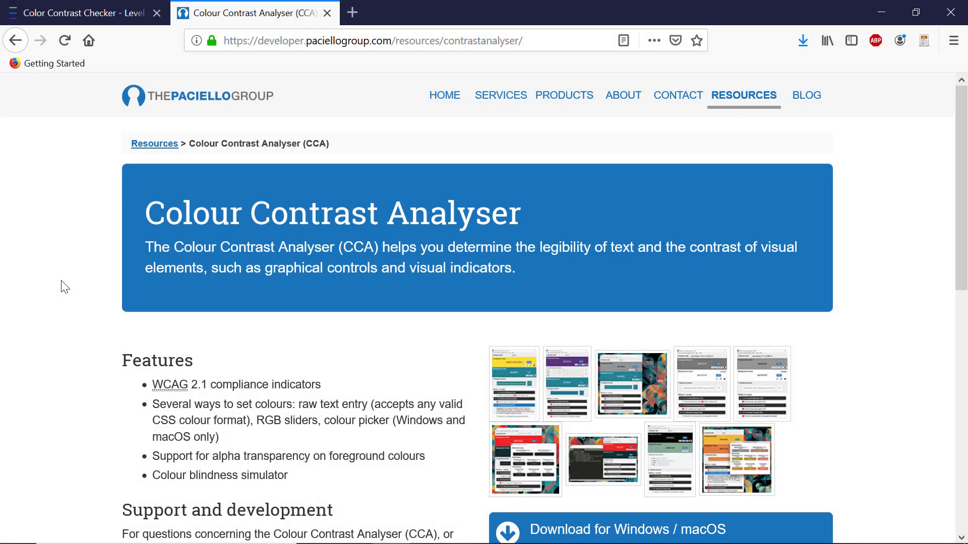
Look through the Colour Contrast Analyser page of The Paciello Group in Firefox
scroll(64, 287, "down", 8)
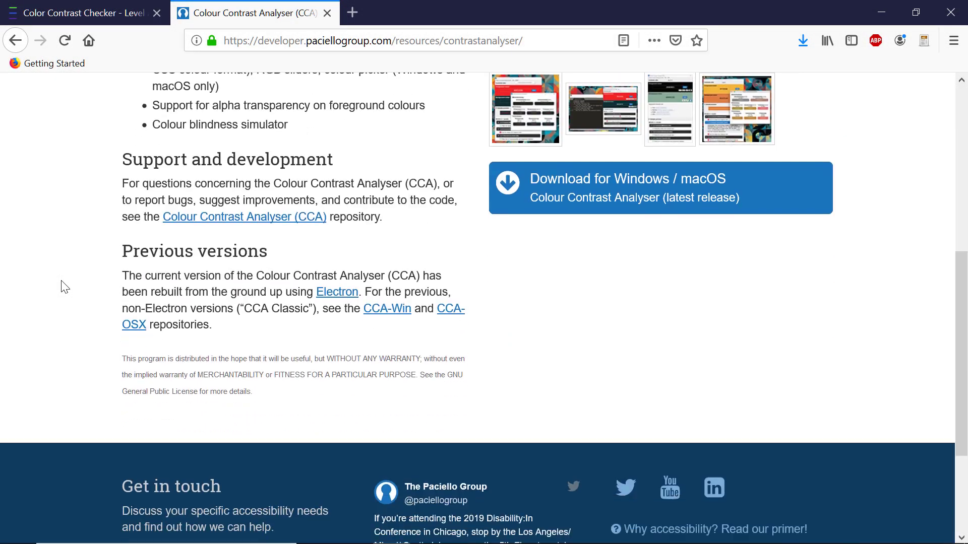
scroll(65, 287, "down", 2)
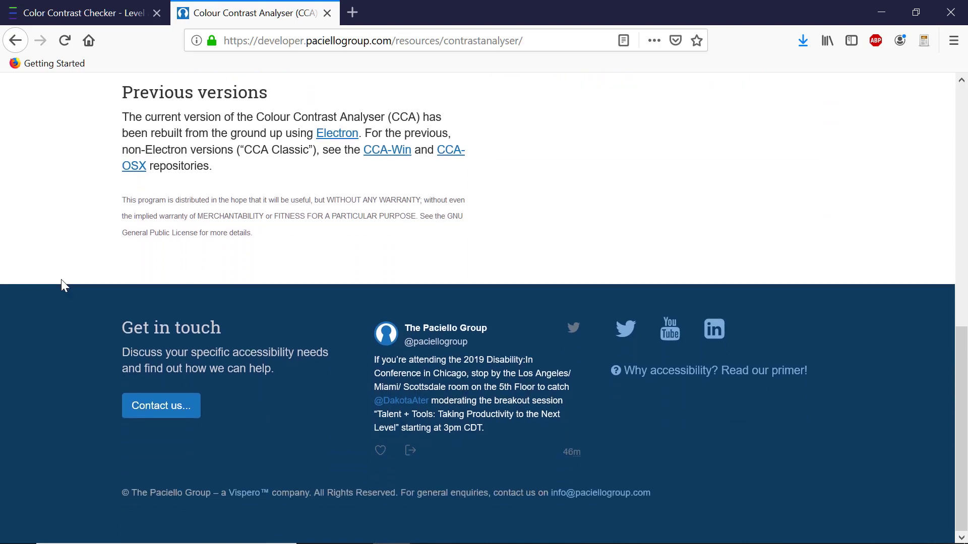
scroll(61, 284, "up", 10)
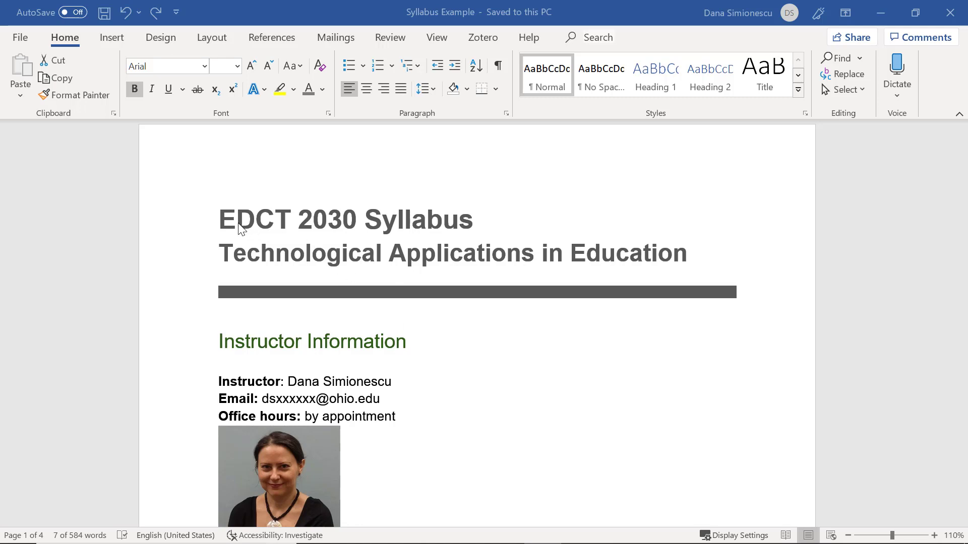
In Word, apply the Title style to both lines of the syllabus title and format them in Arial at size 24
triple_click(223, 227)
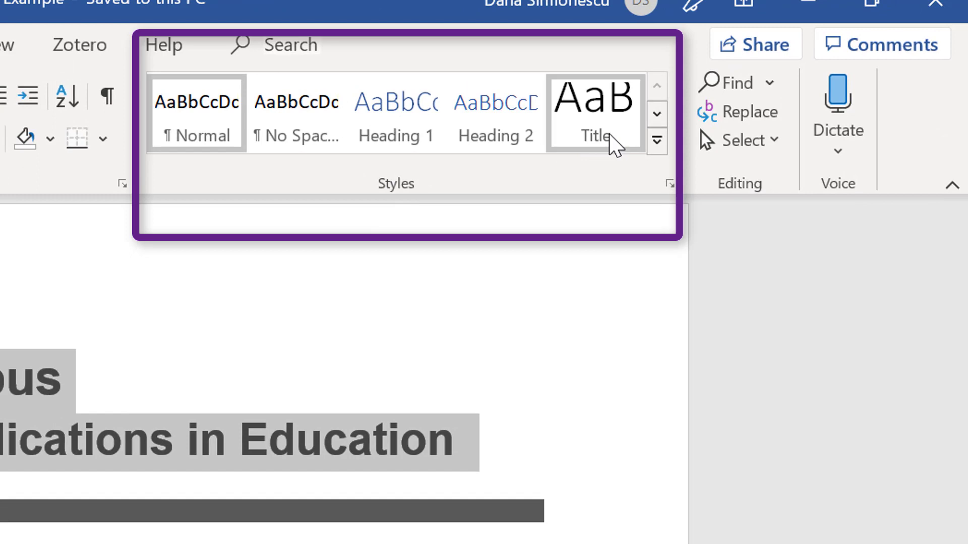
left_click(613, 145)
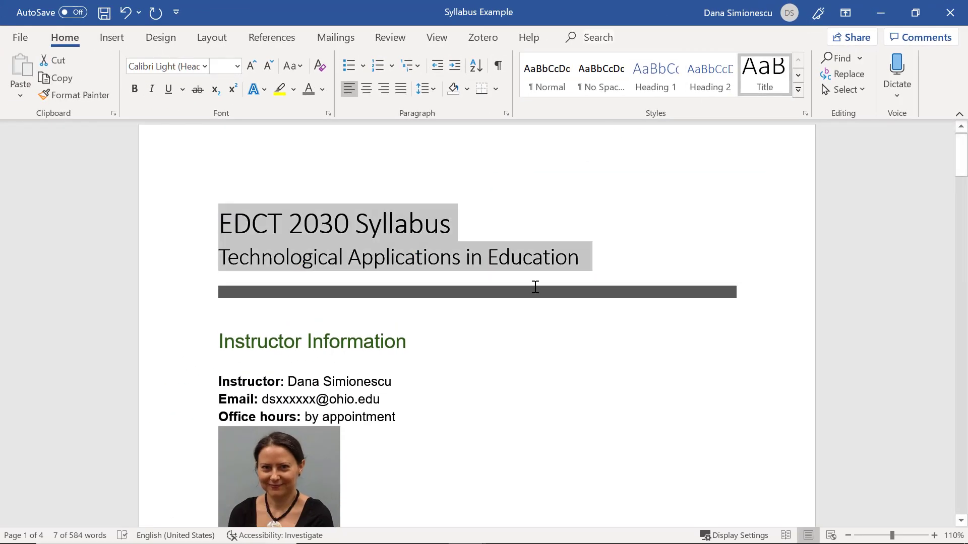
left_click(205, 66)
left_click(192, 159)
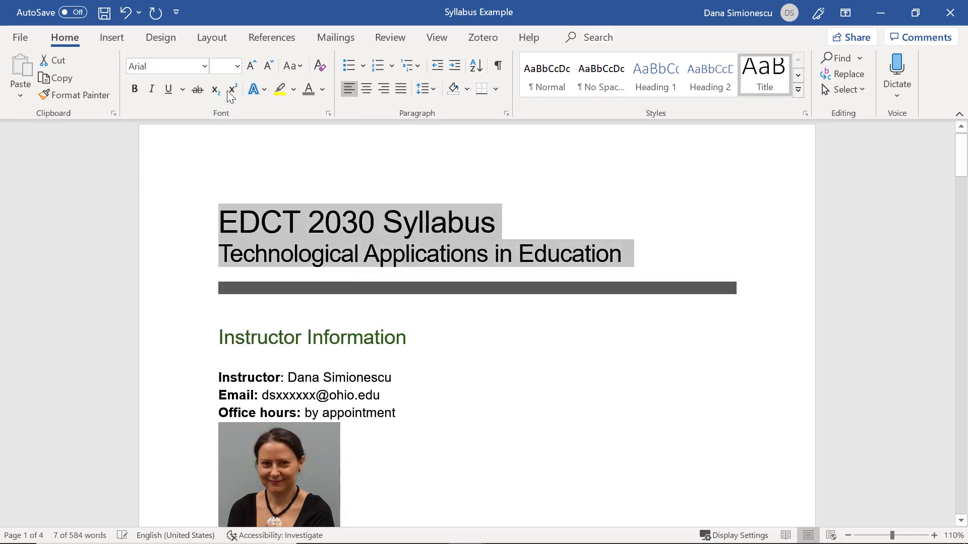
left_click(237, 66)
left_click(225, 250)
Recolour both lines of the syllabus title in a lighter shade of black from the theme colours
left_click(322, 89)
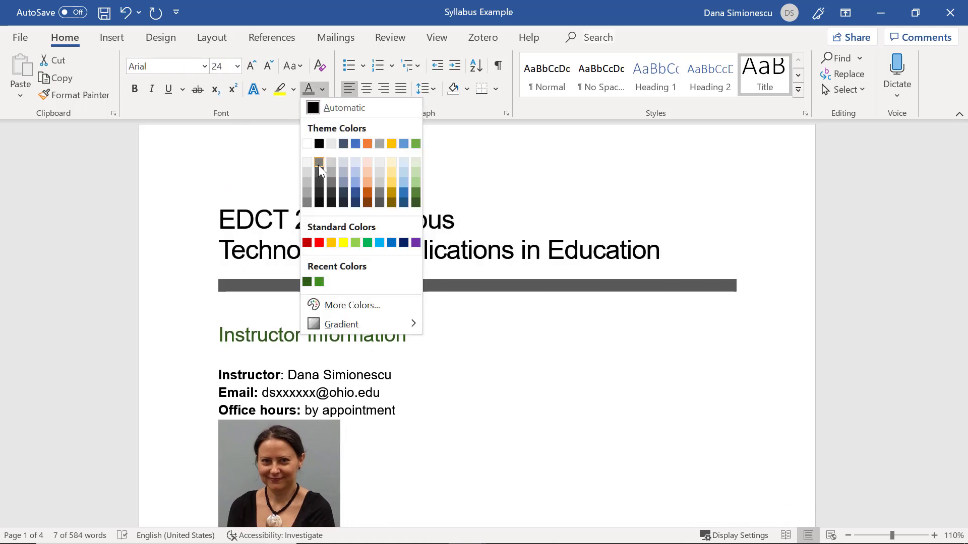
left_click(318, 163)
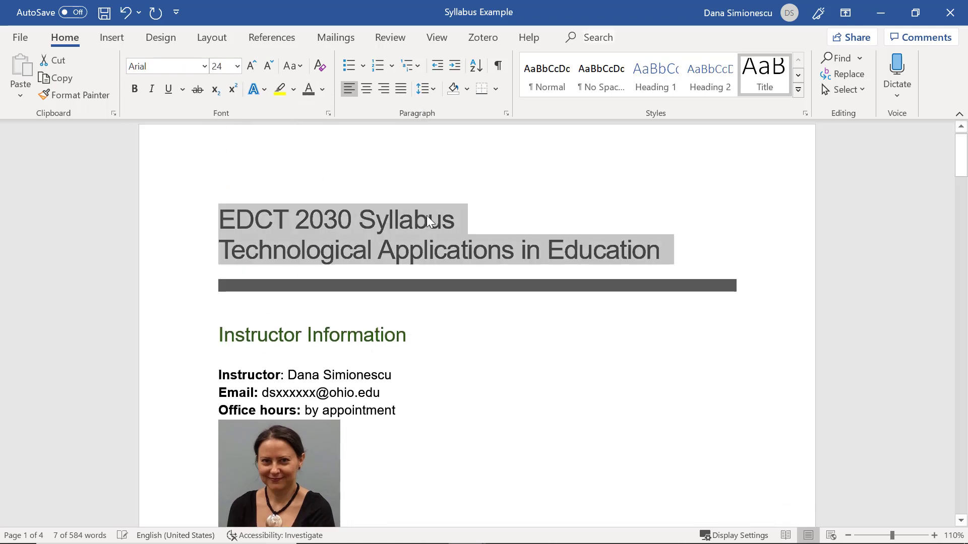
Apply the Heading 1 style to the Instructor Information, Class Meeting and Standards the Course Addresses headings
left_click(219, 337)
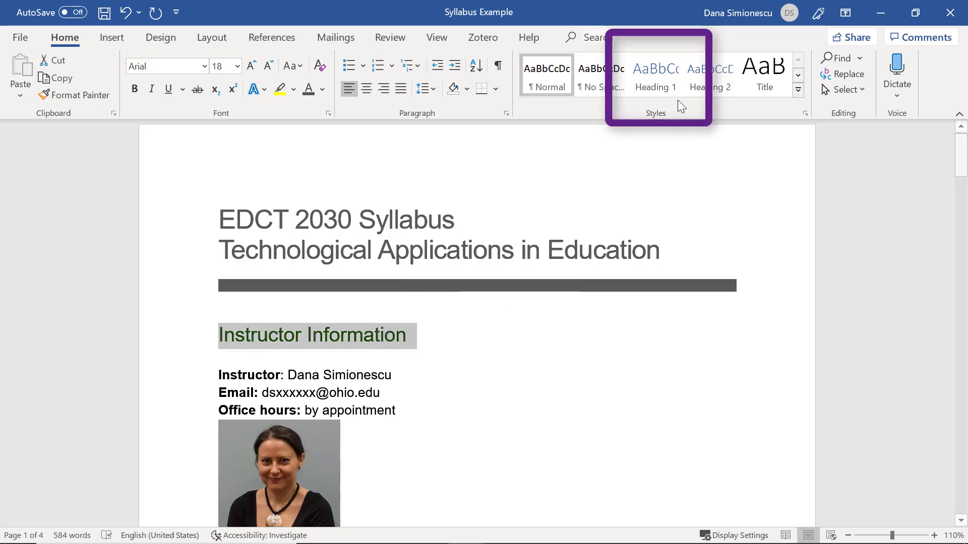
left_click(657, 76)
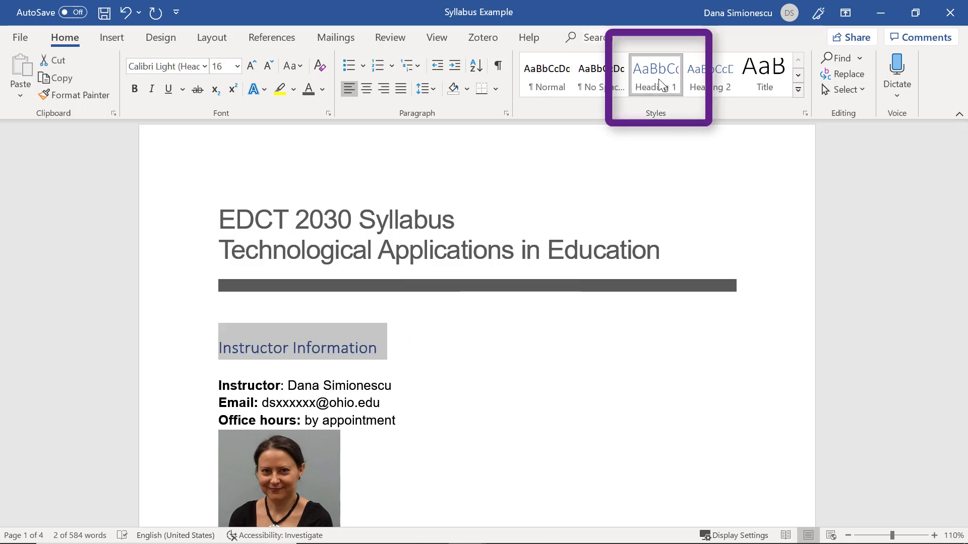
scroll(523, 352, "down", 5)
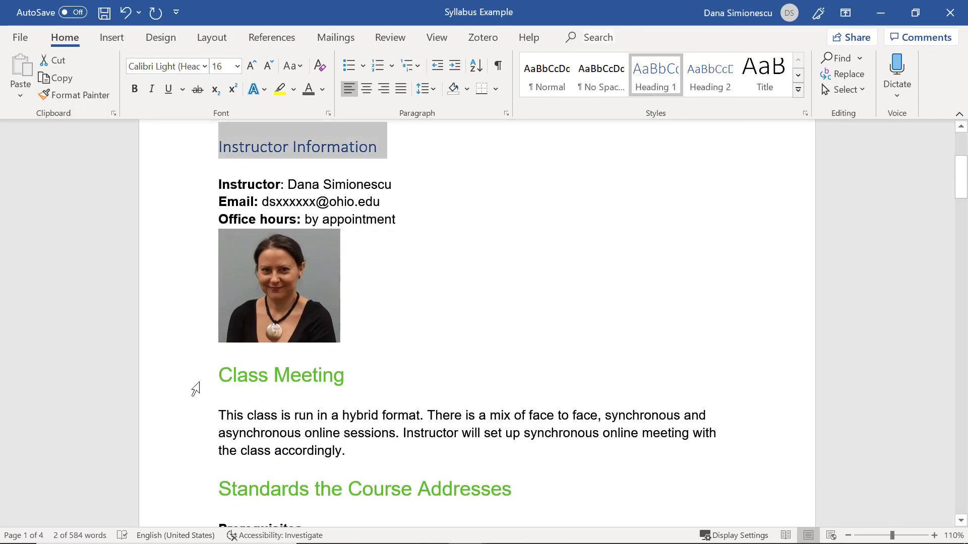
left_click(196, 390)
left_click(656, 75)
scroll(566, 207, "down", 4)
left_click(192, 347)
left_click(656, 76)
Apply the Heading 1 style to the Class Policies, Support for Online Learning and Grading Scheme headings
scroll(634, 290, "down", 7)
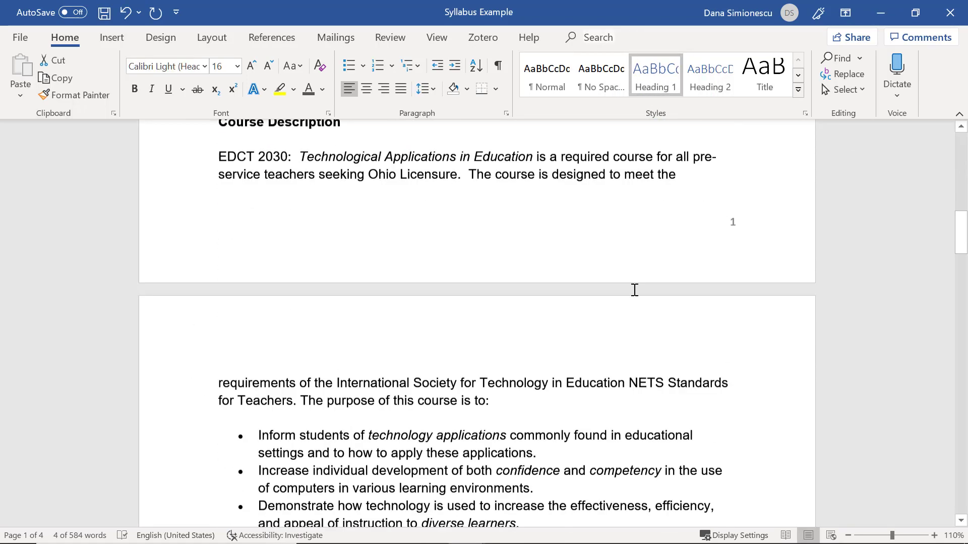
scroll(635, 290, "down", 8)
left_click(166, 373)
left_click(657, 76)
scroll(451, 381, "down", 10)
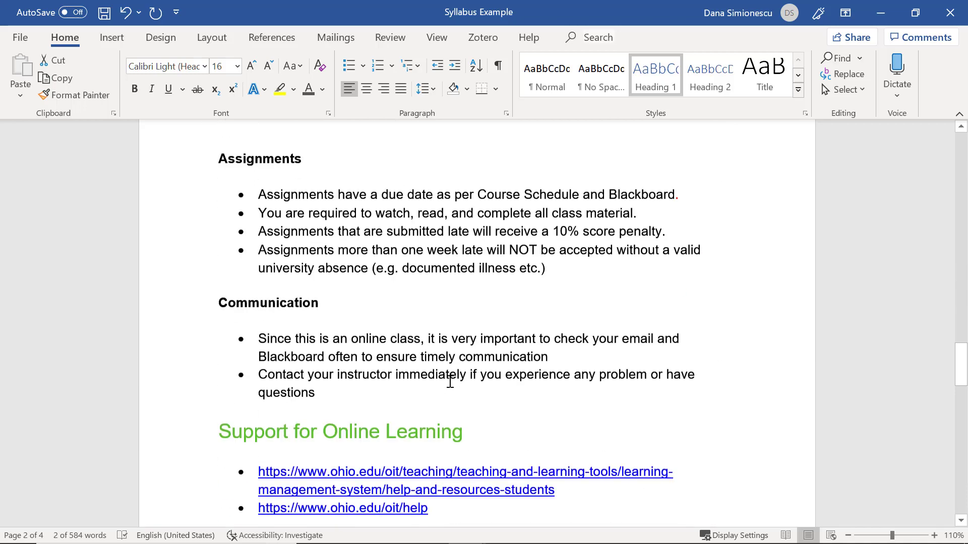
scroll(450, 381, "down", 3)
left_click(194, 297)
left_click(656, 75)
left_click(194, 440)
left_click(667, 81)
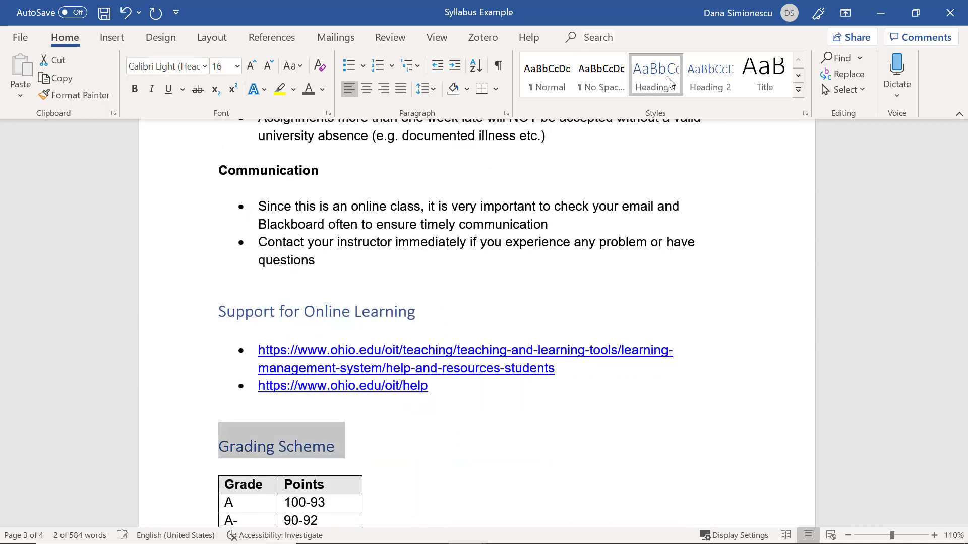
Format the Instructor Information heading in Arial at size 18
key("ctrl+Home")
double_click(331, 343)
left_click(251, 343)
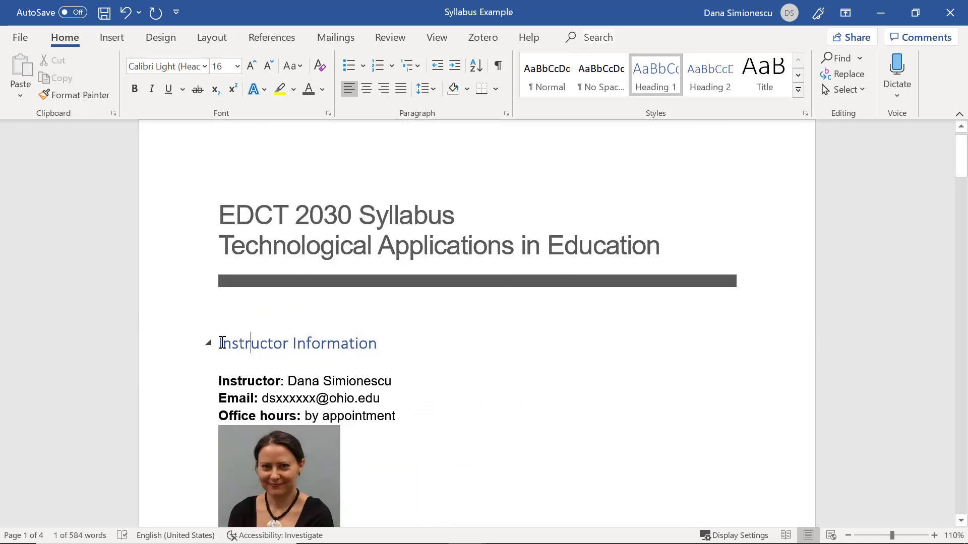
triple_click(372, 346)
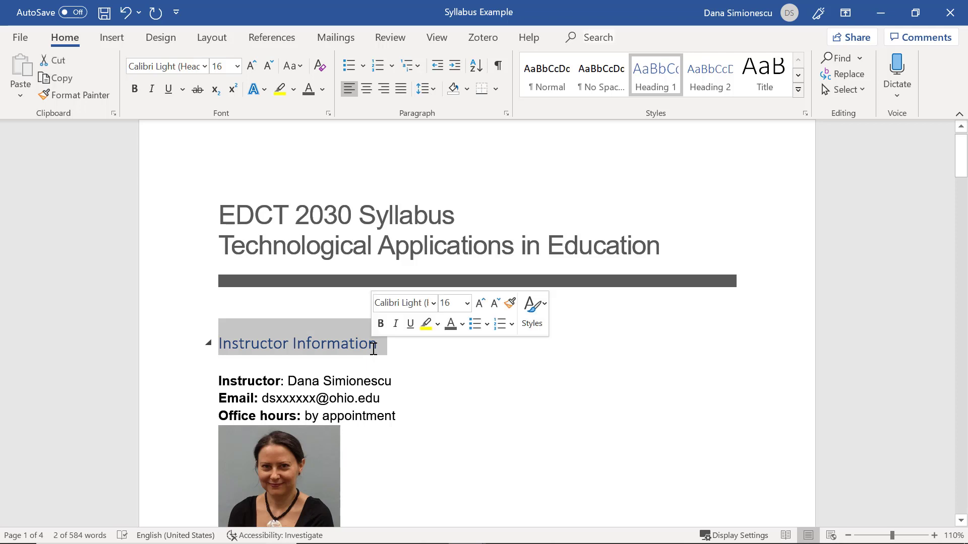
left_click(433, 303)
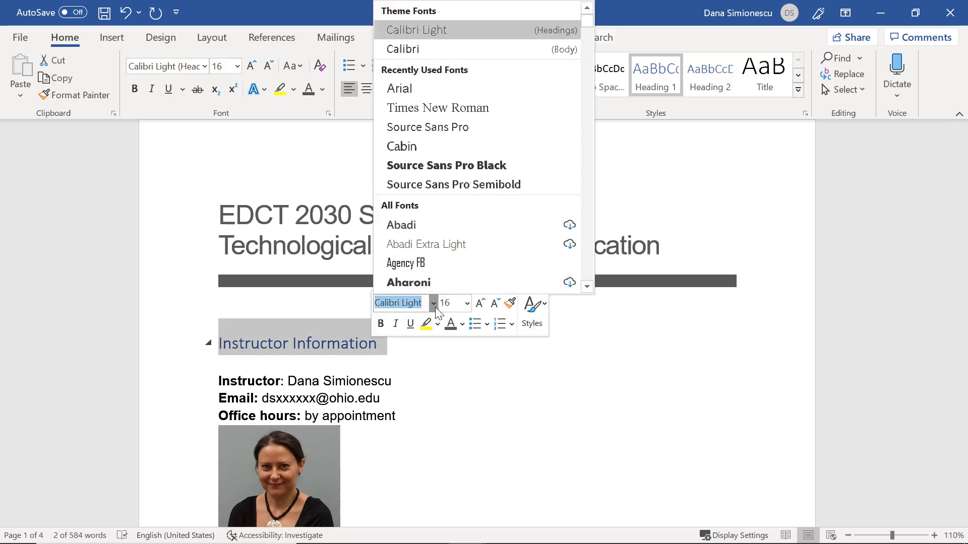
left_click(403, 90)
triple_click(391, 346)
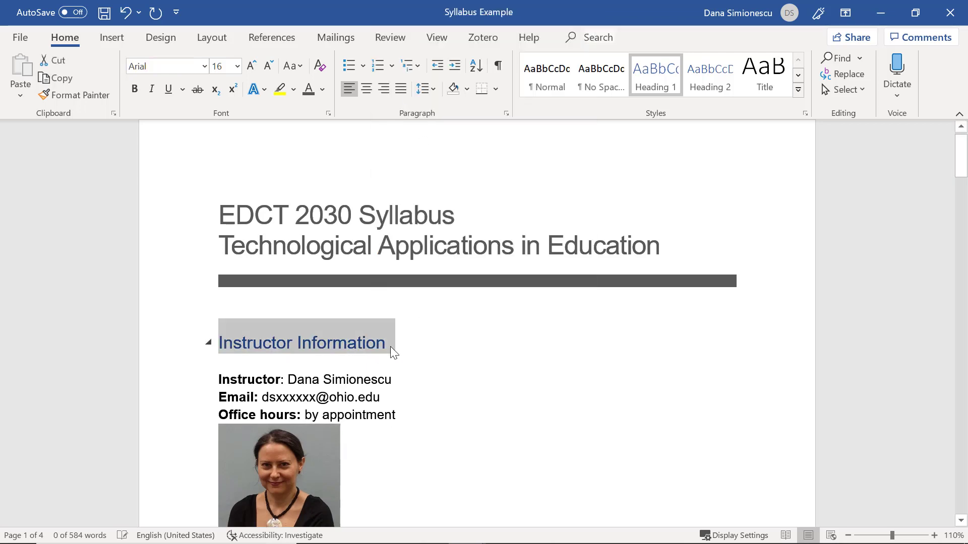
left_click(237, 66)
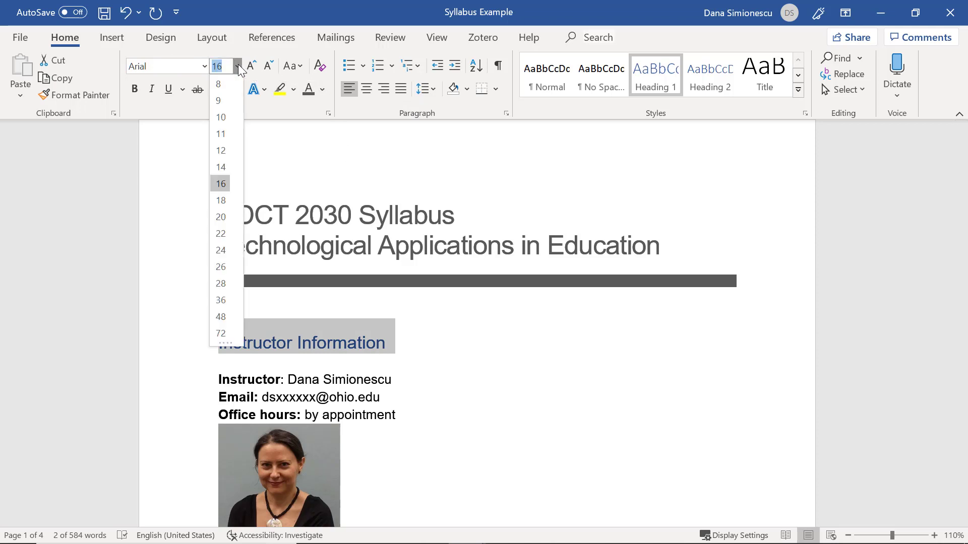
left_click(224, 198)
Recolour the Instructor Information heading with the recently used dark green and update the Heading 1 style to match the selection
left_click(322, 89)
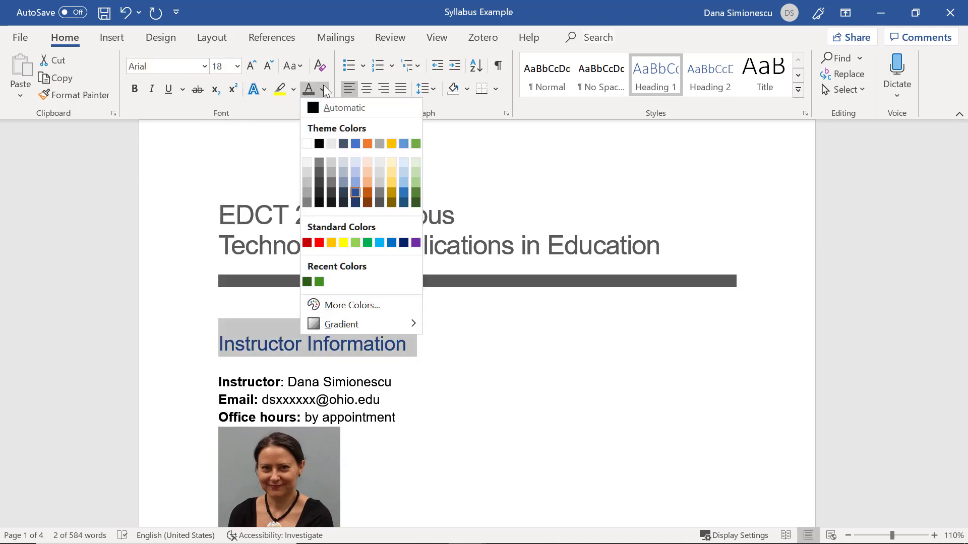
left_click(319, 282)
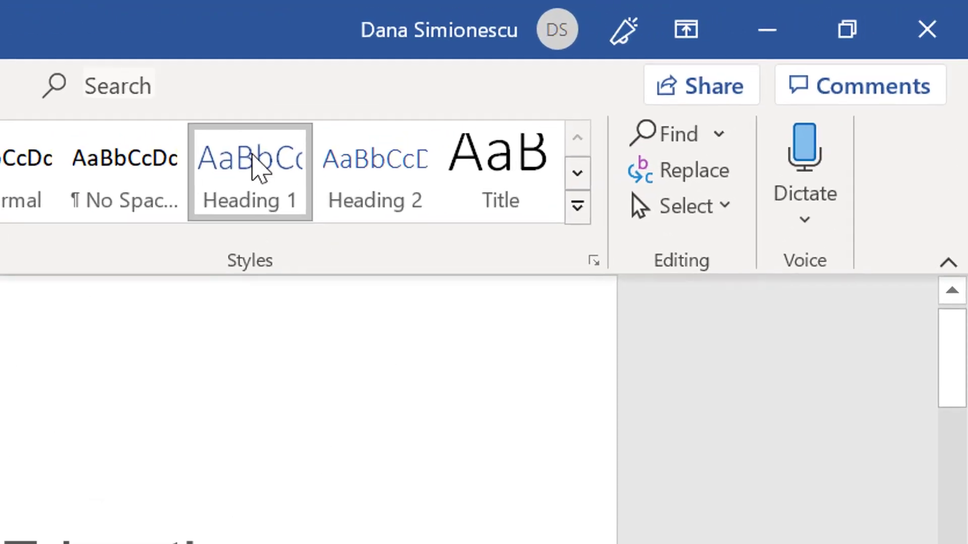
right_click(253, 155)
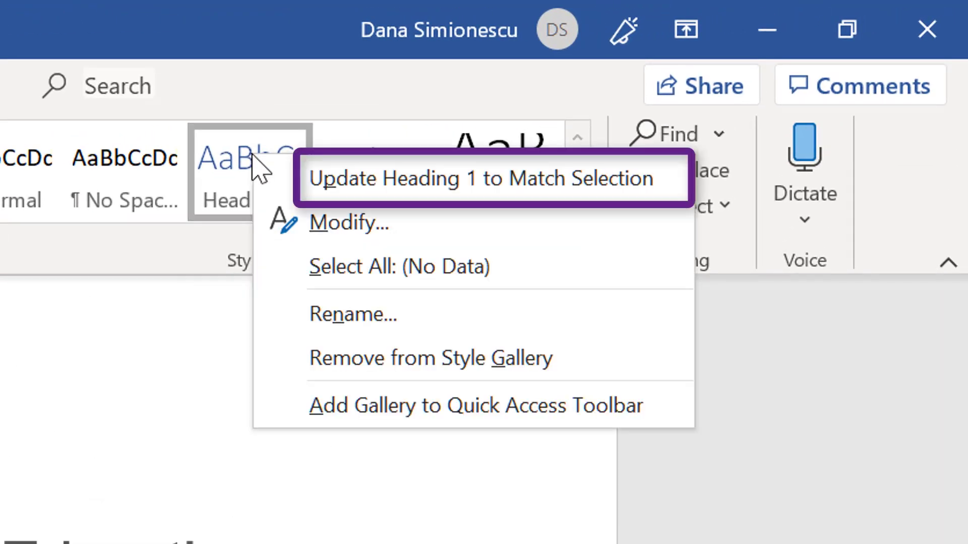
left_click(367, 179)
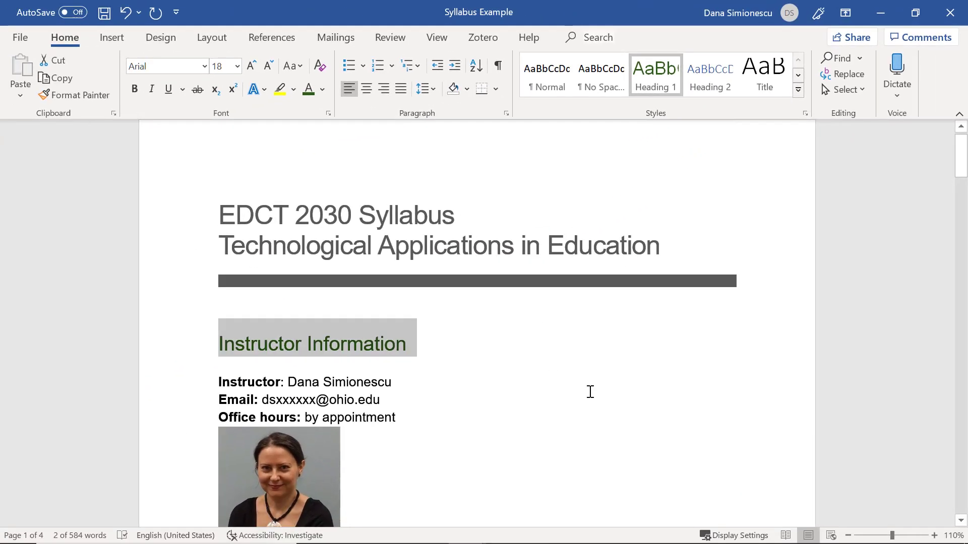
Apply the Heading 2 style to the Academic Honesty and Integrity Policy, Attendance Policy, Assignments and Communication subheadings
scroll(590, 392, "down", 10)
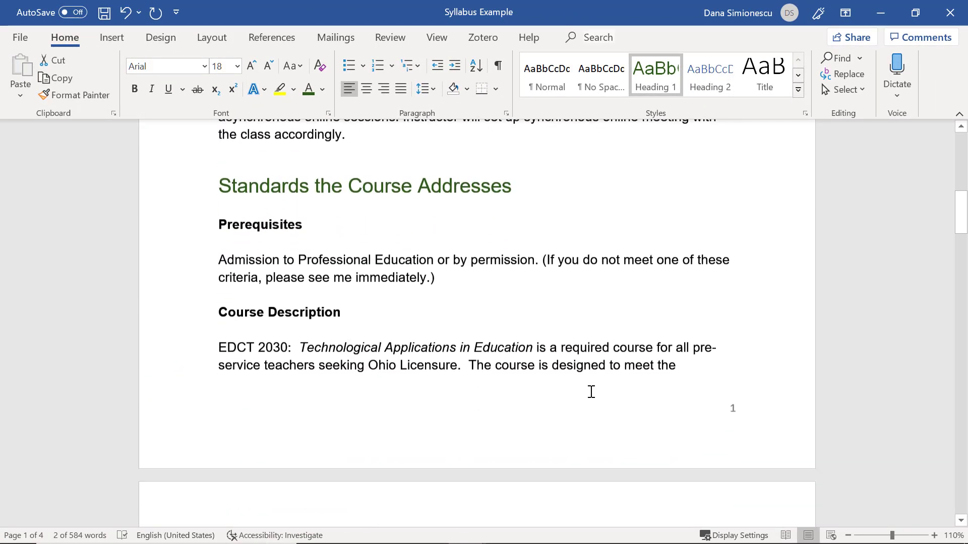
scroll(592, 391, "down", 10)
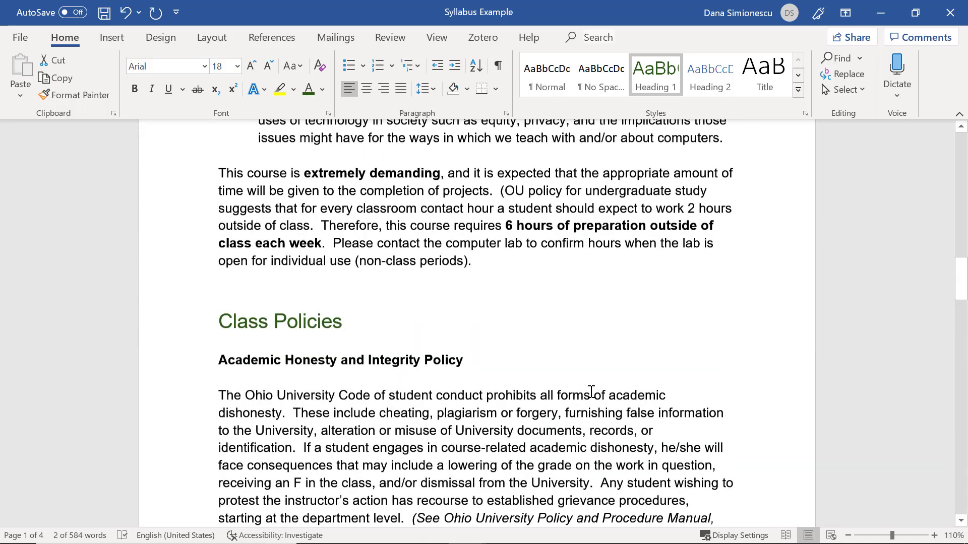
scroll(592, 392, "down", 8)
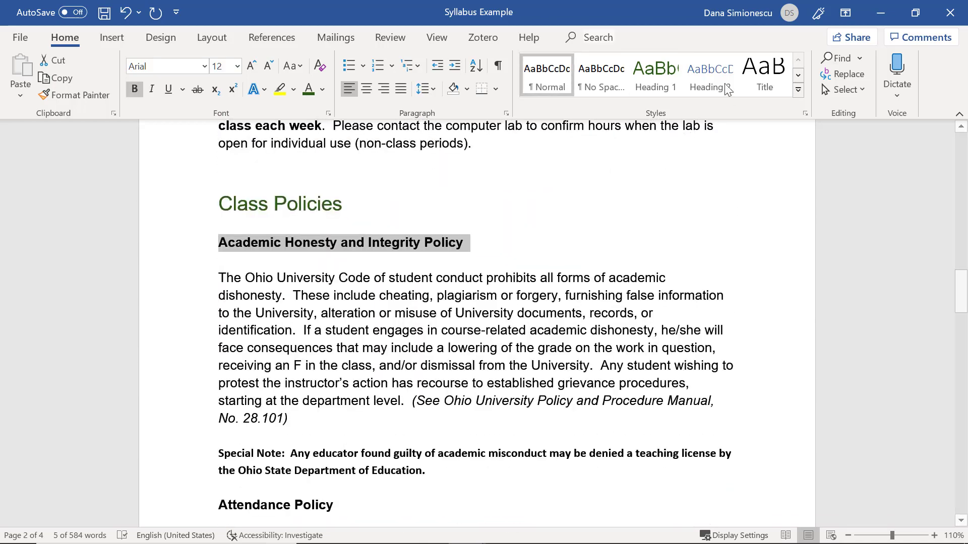
left_click(726, 86)
left_click(201, 511)
left_click(706, 85)
scroll(575, 385, "down", 9)
left_click(202, 332)
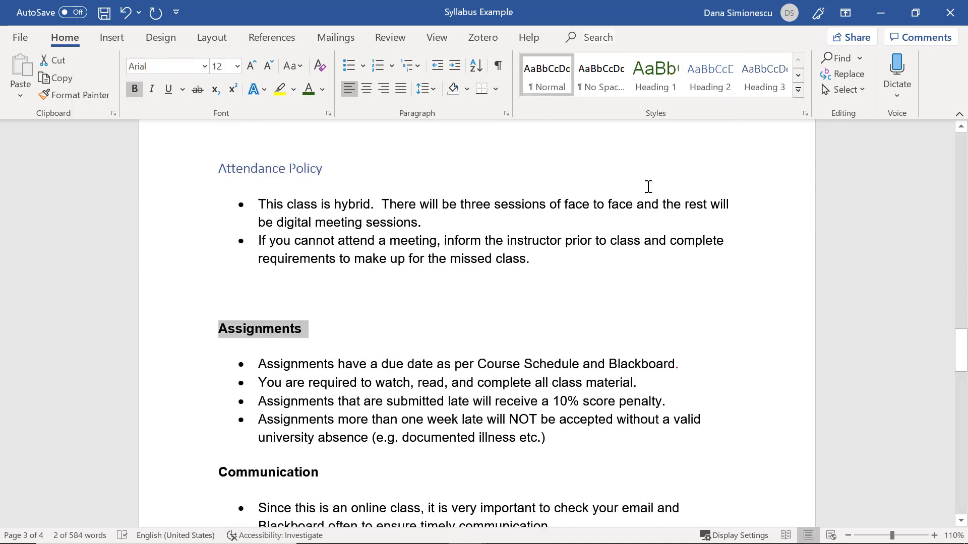
left_click(706, 86)
scroll(242, 423, "down", 3)
left_click(202, 342)
left_click(706, 85)
Apply the Heading 2 style to the Prerequisites and Course Description subheadings under Standards the Course Addresses
scroll(519, 309, "down", 6)
scroll(963, 379, "up", 3)
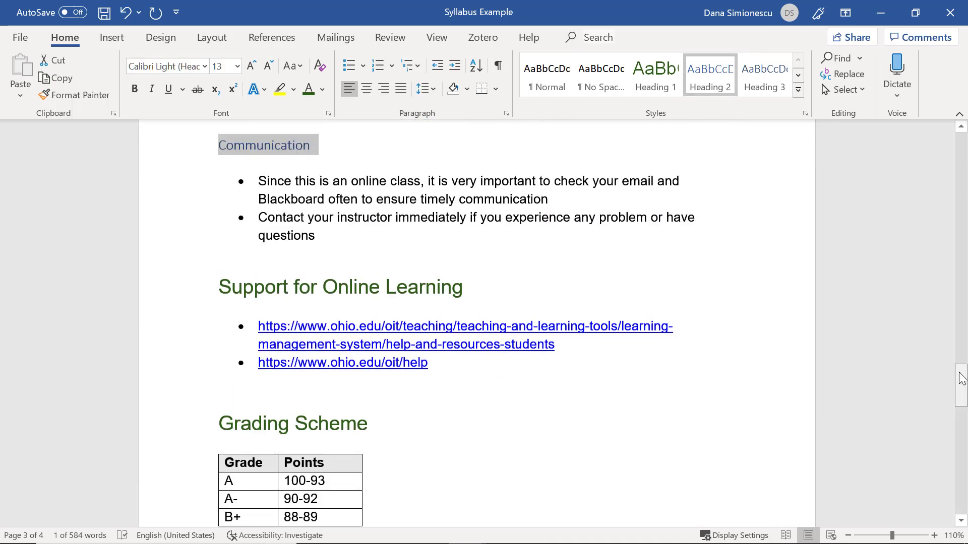
left_click_drag(962, 379, 943, 212)
left_click(211, 176)
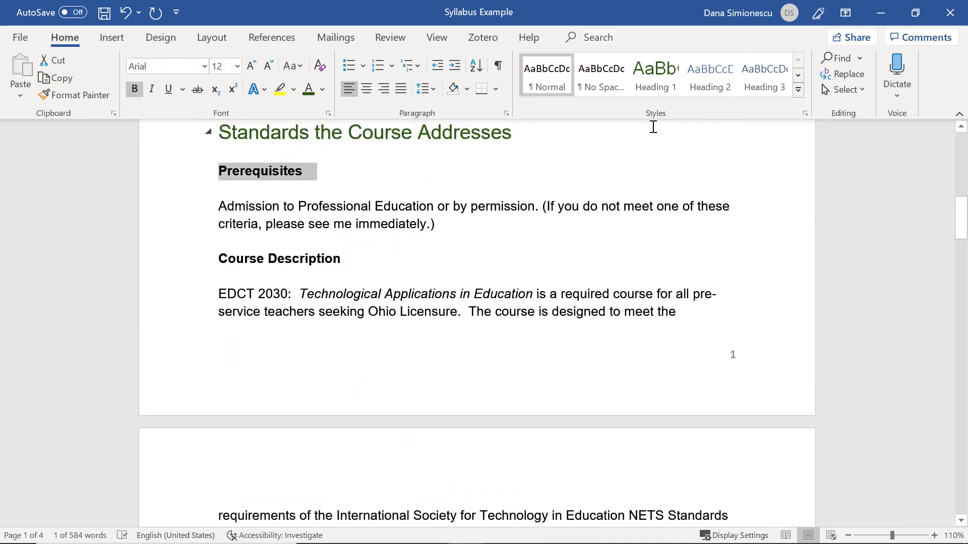
left_click(706, 86)
left_click(197, 260)
left_click(705, 86)
Format the Prerequisites subheading in Arial at size 16
scroll(595, 395, "down", 10)
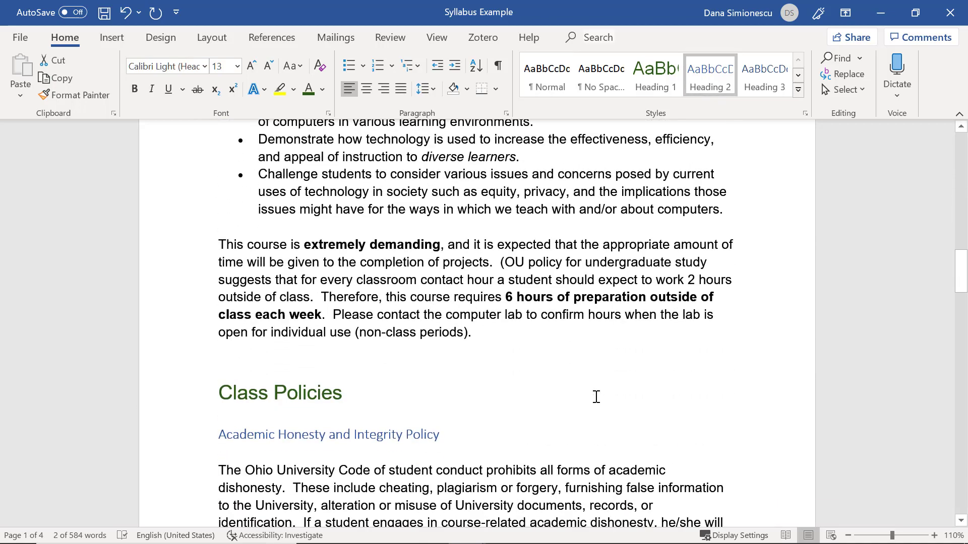
scroll(596, 395, "up", 12)
left_click(188, 453)
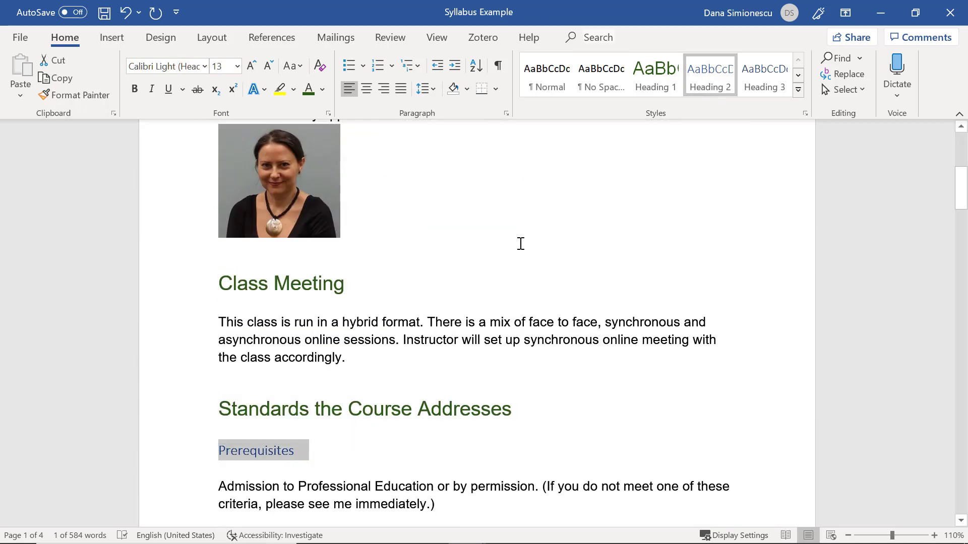
left_click(205, 66)
left_click(182, 160)
left_click(237, 66)
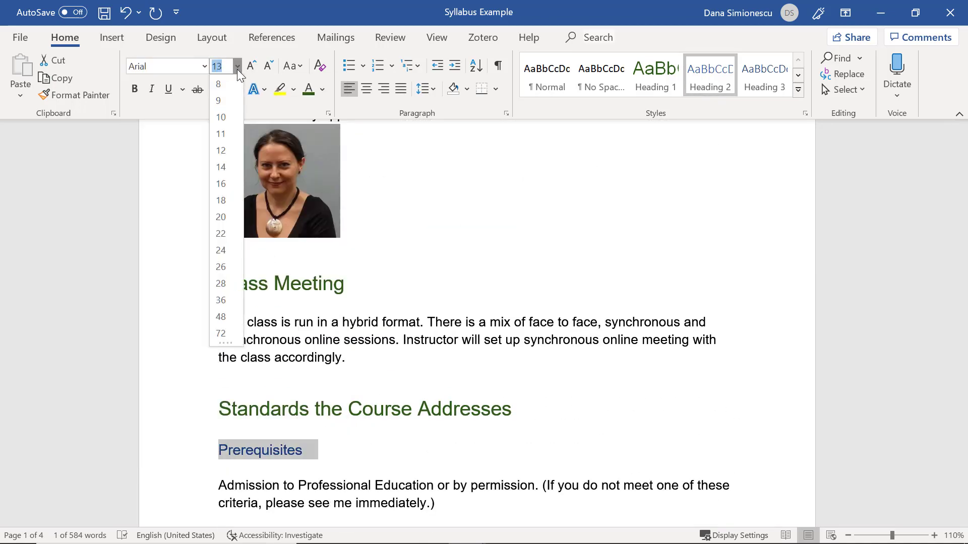
left_click(220, 184)
Set the Prerequisites subheading to the Automatic font colour and update the Heading 2 style to match the selection
left_click(322, 89)
left_click(325, 103)
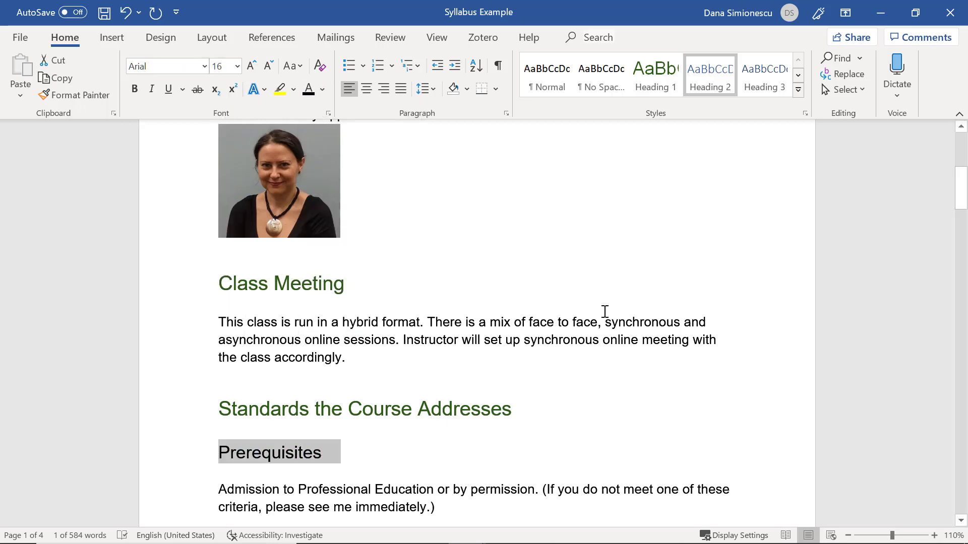
right_click(707, 87)
left_click(736, 89)
scroll(604, 367, "down", 10)
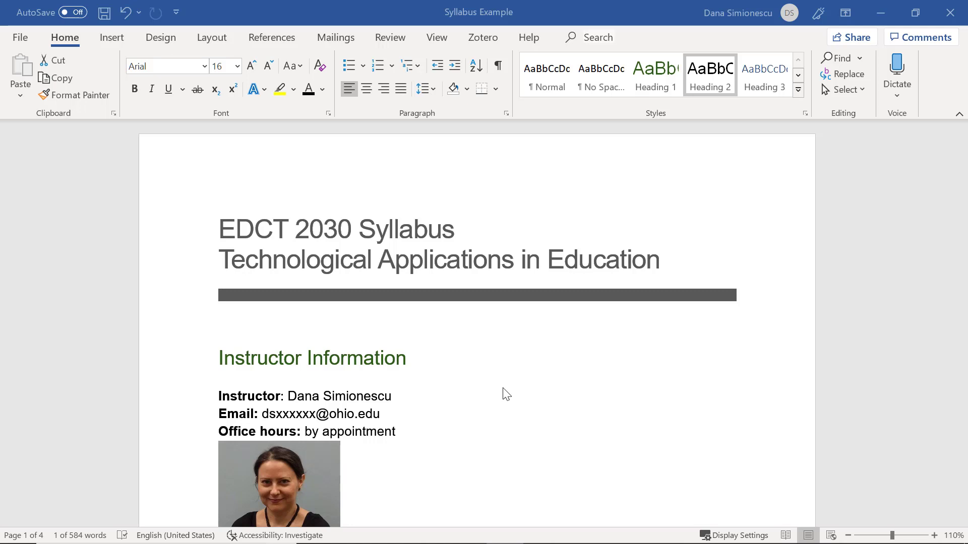
Set the Instructor Information heading's paragraph spacing to 24 pt before and 12 pt after
left_click(211, 359)
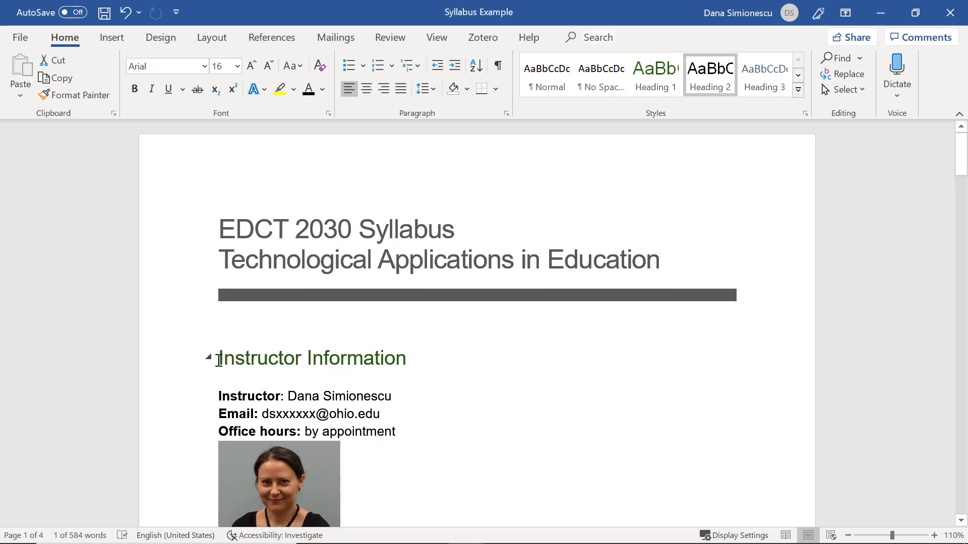
left_click_drag(219, 360, 416, 374)
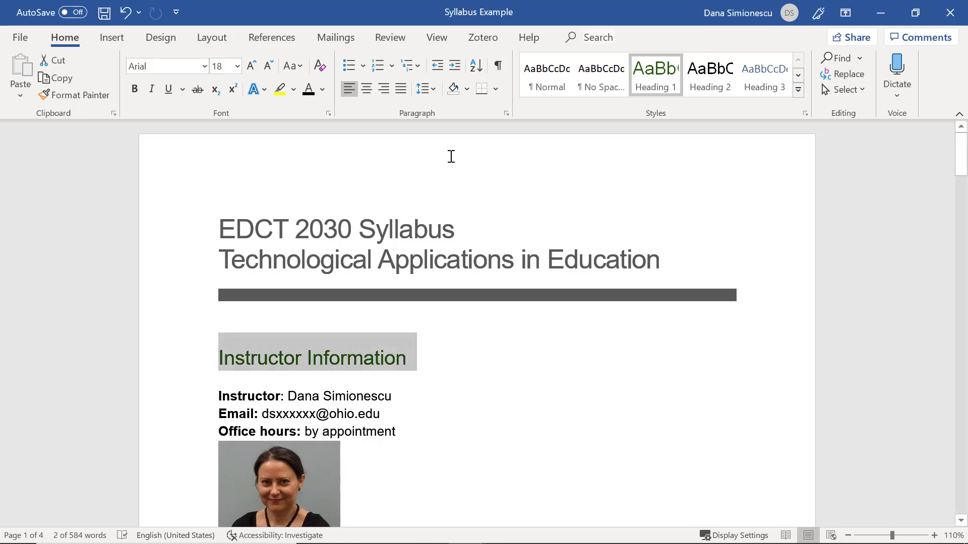
left_click(504, 113)
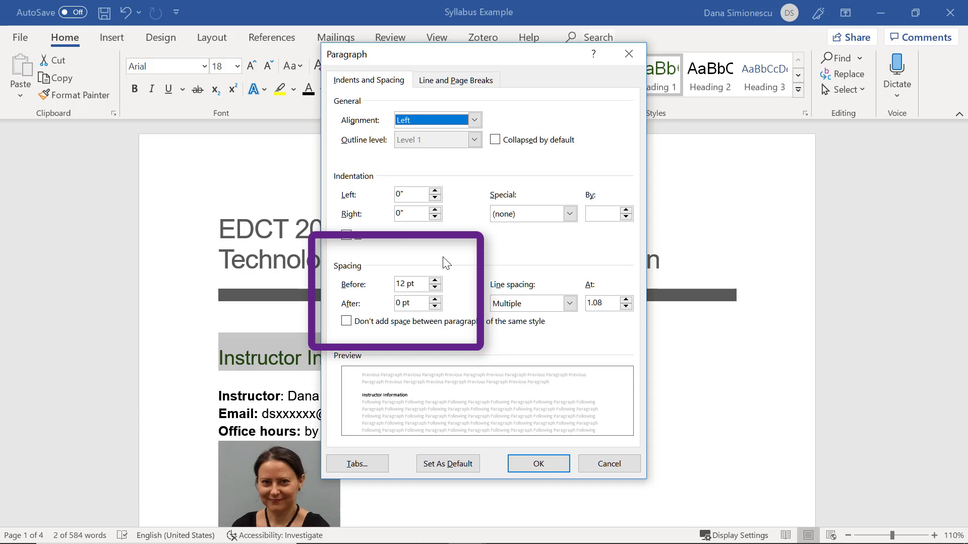
left_click(435, 282)
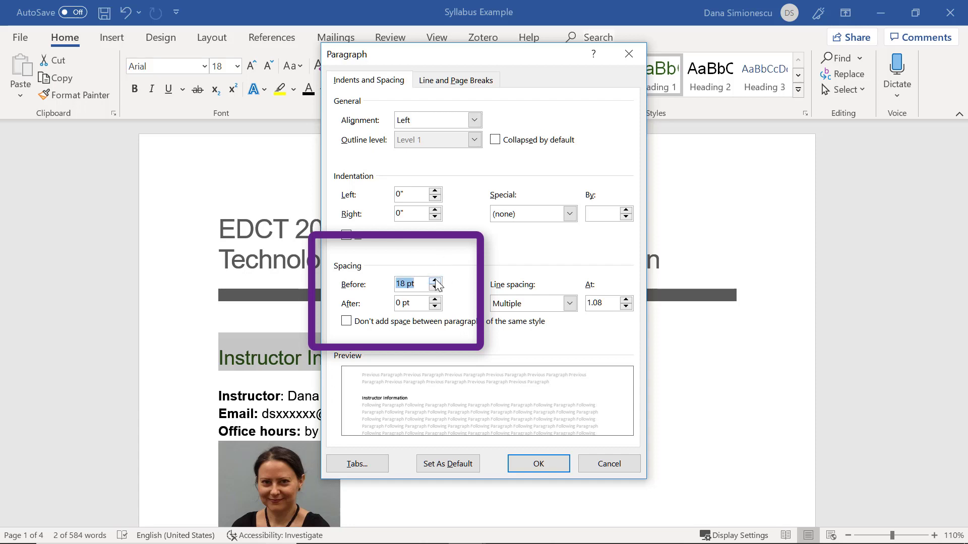
left_click(435, 282)
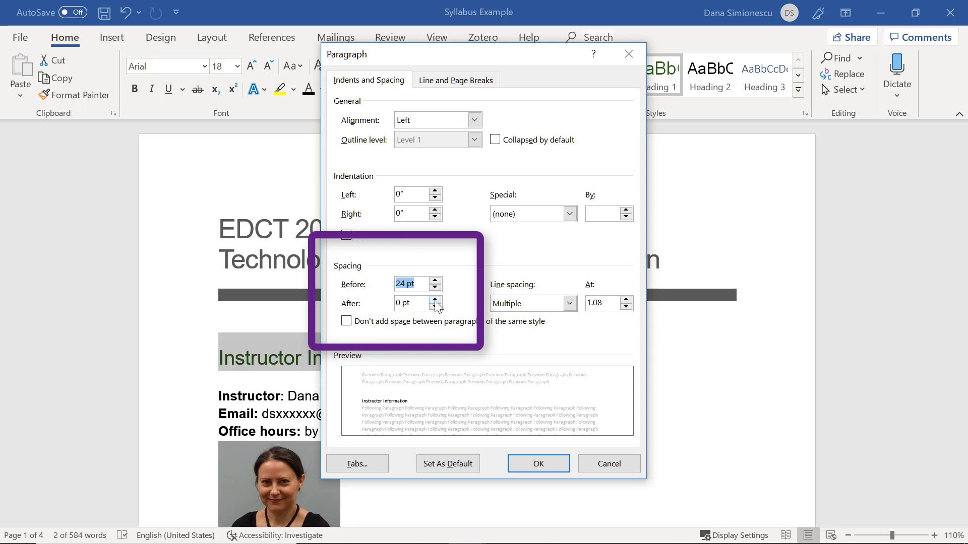
left_click(435, 300)
left_click(435, 301)
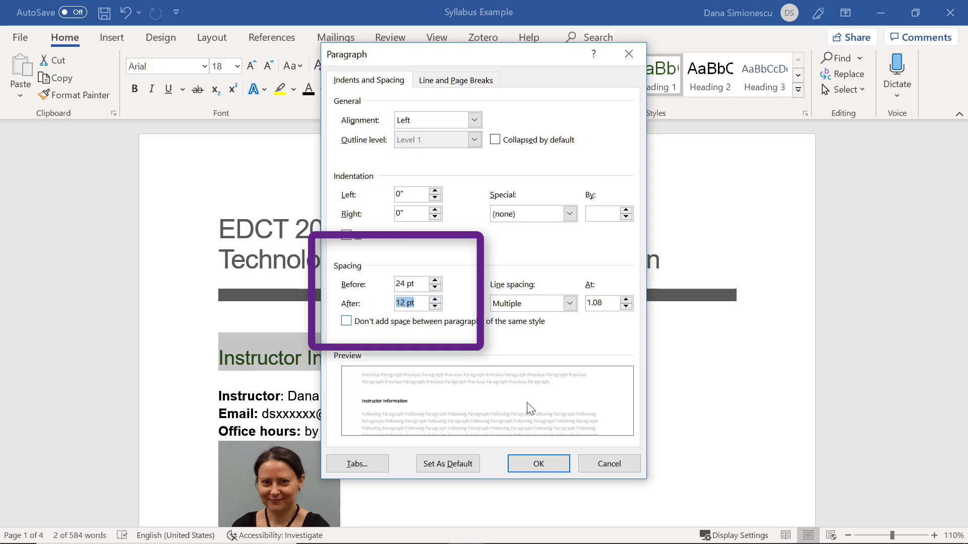
left_click(539, 464)
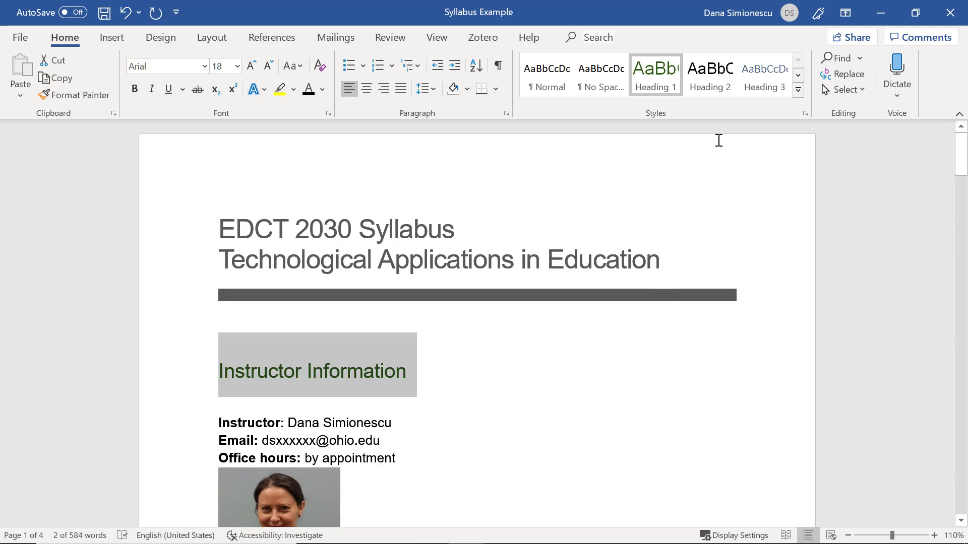
Update the Heading 1 style to match the reformatted Instructor Information heading
right_click(654, 73)
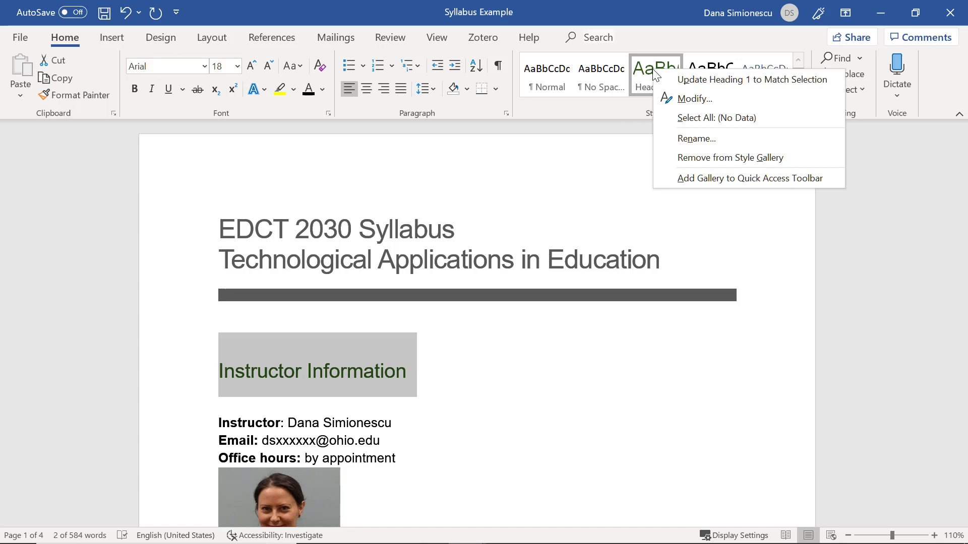
left_click(678, 80)
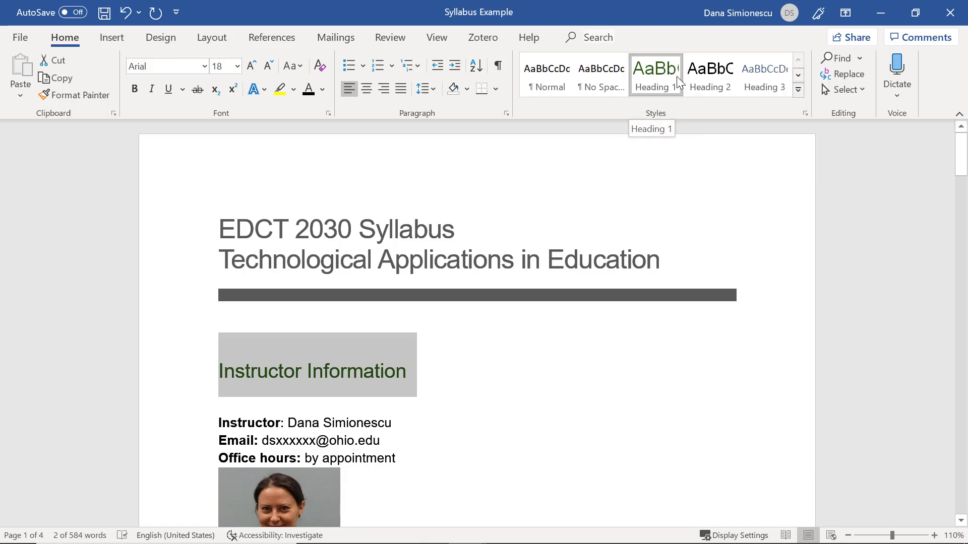
Set the Prerequisites subheading's paragraph spacing to 20 pt before and 14 pt after, and update the Heading 2 style to match it
scroll(451, 386, "down", 10)
left_click(174, 300)
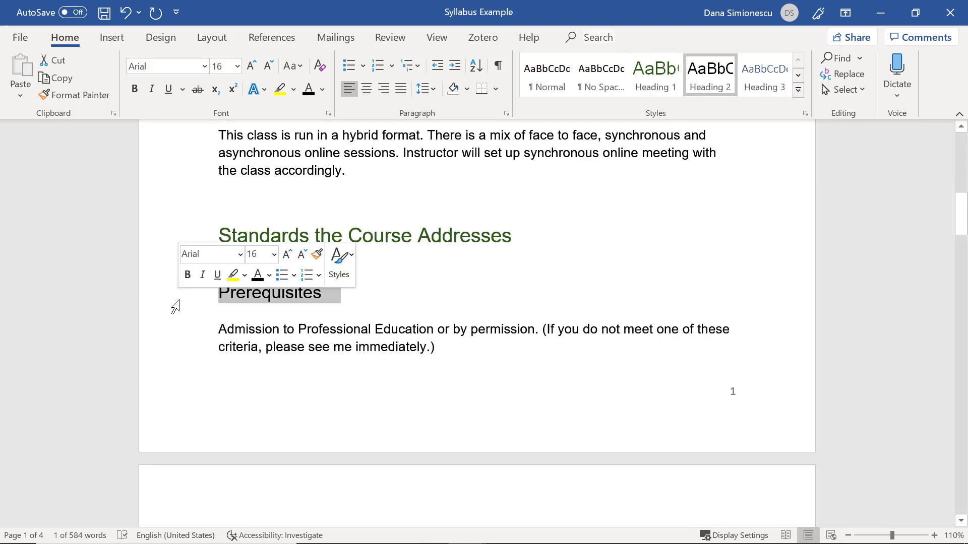
left_click(506, 113)
left_click(398, 284)
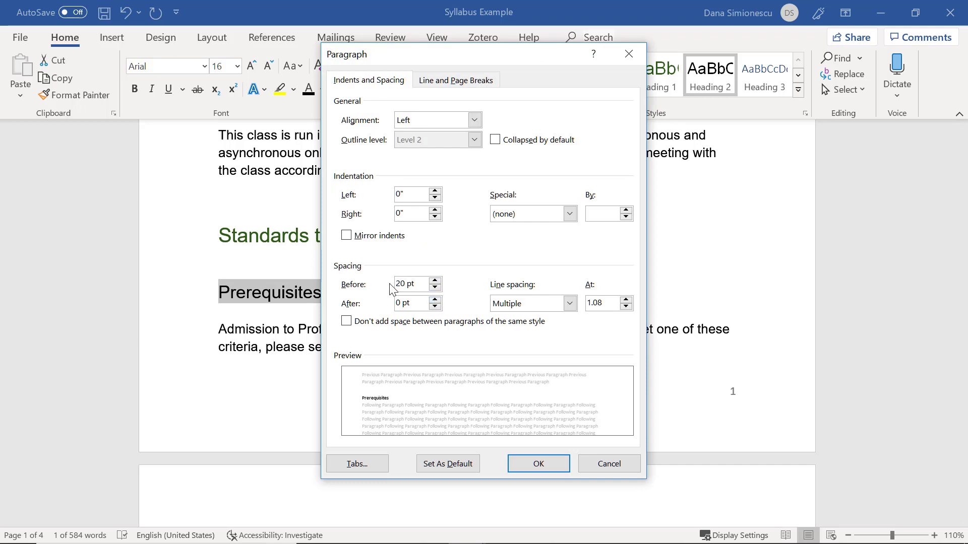
double_click(393, 303)
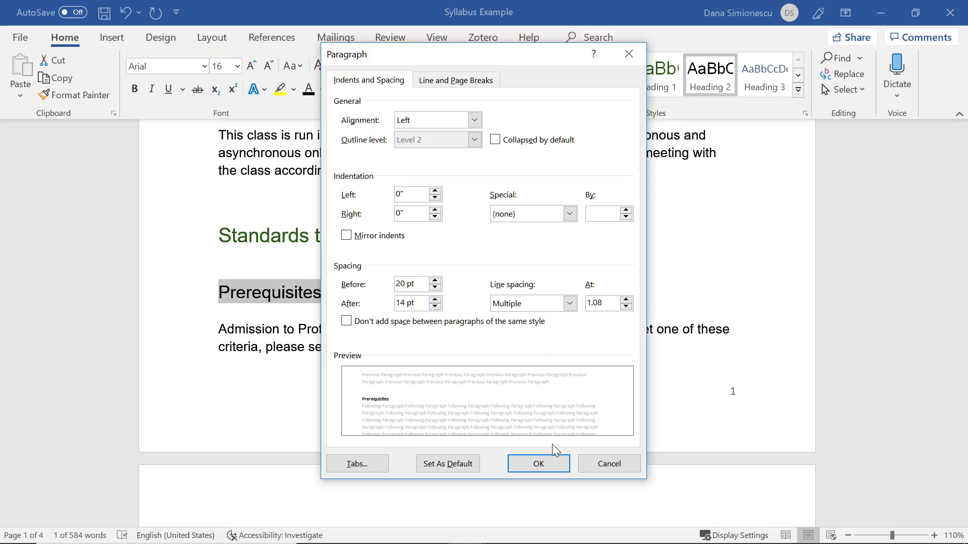
left_click(546, 464)
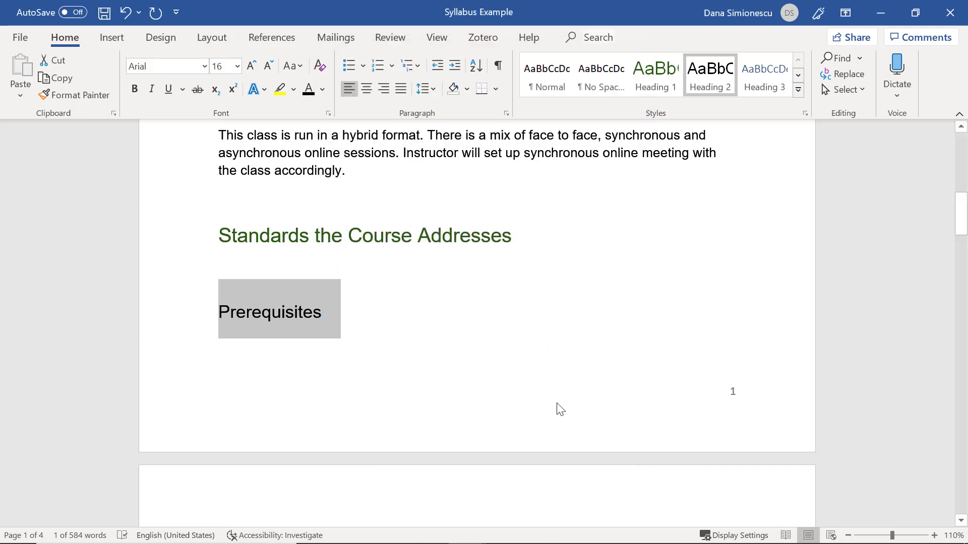
right_click(713, 79)
left_click(743, 82)
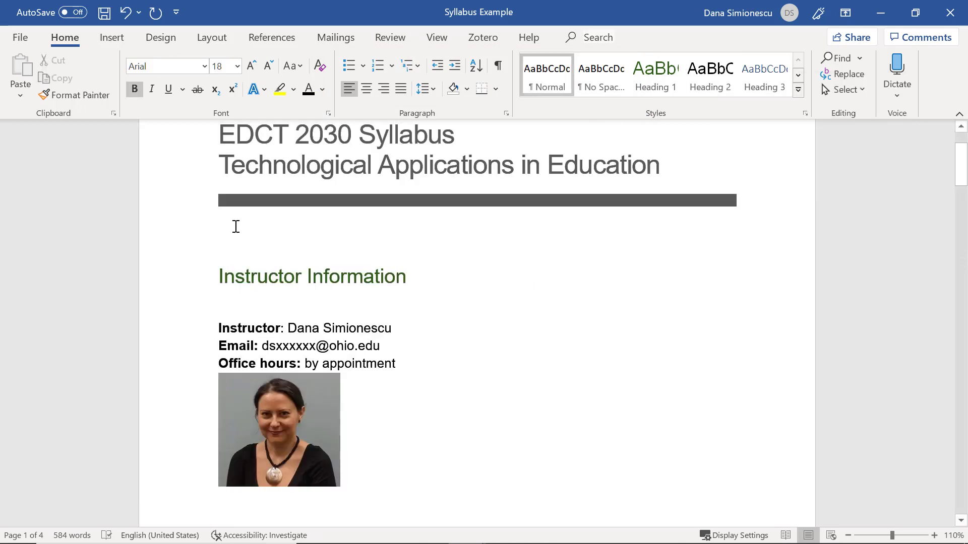
Delete the blank lines above and below the Instructor Information heading and the one above the Special Note on academic misconduct
key("Delete")
left_click(245, 283)
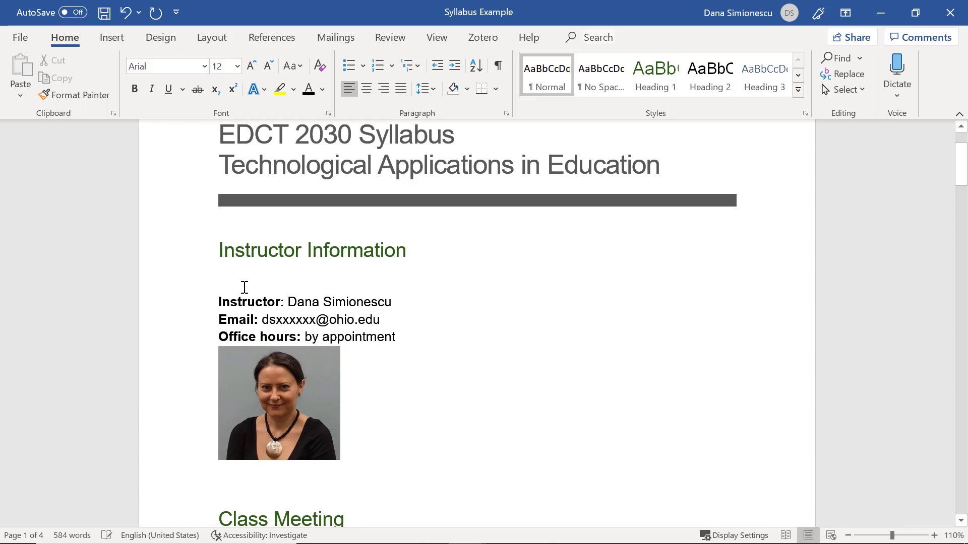
key("BackSpace")
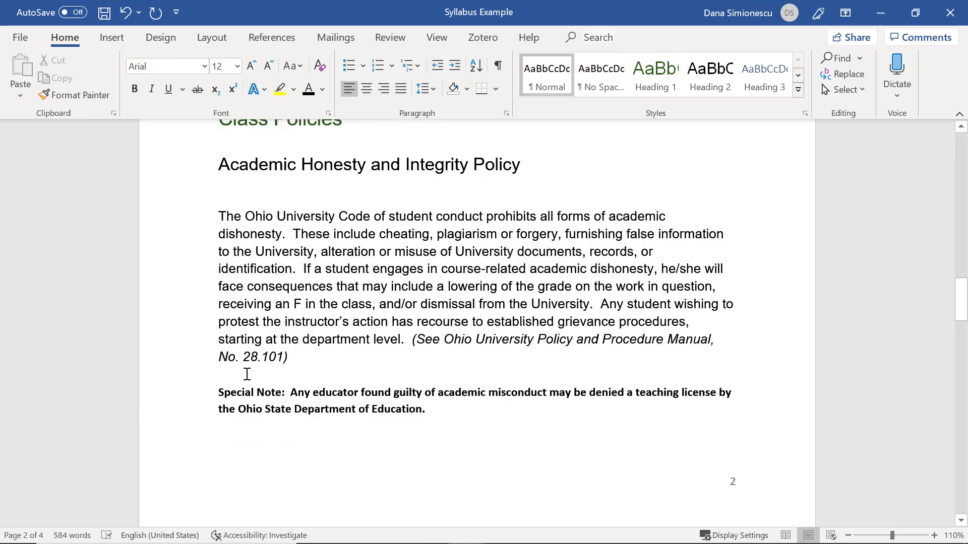
left_click(245, 372)
key("BackSpace")
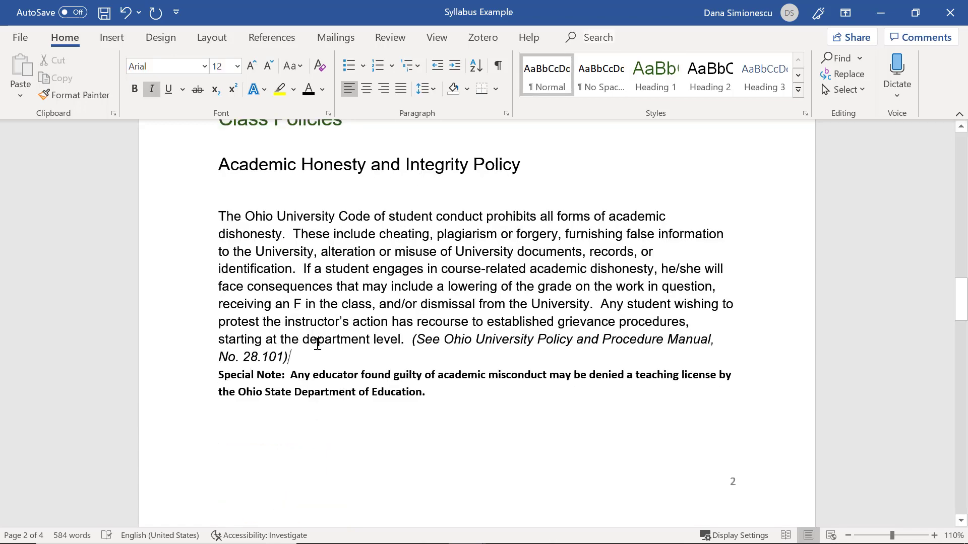
Set the Academic Honesty and Integrity Policy body paragraph's spacing to 12 pt before and 6 pt after
left_click(507, 113)
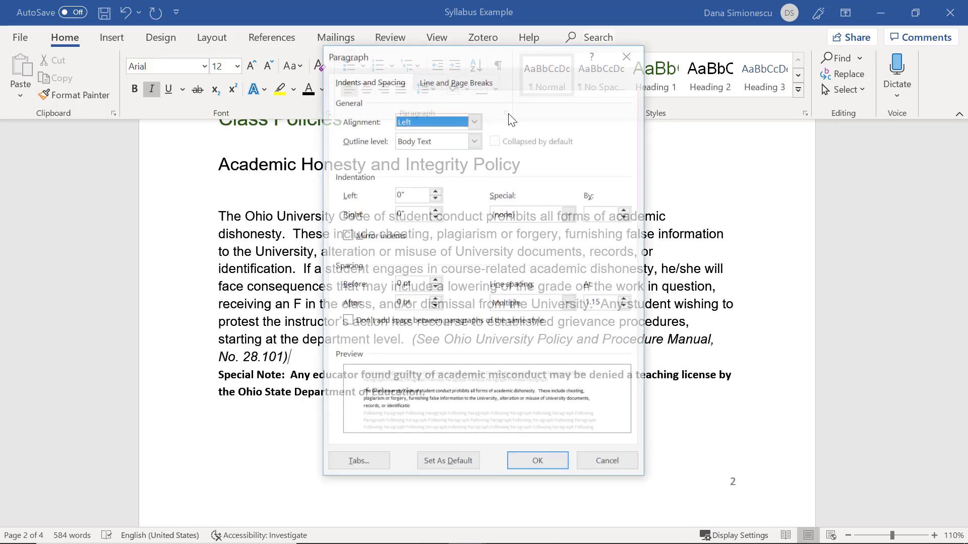
left_click(436, 283)
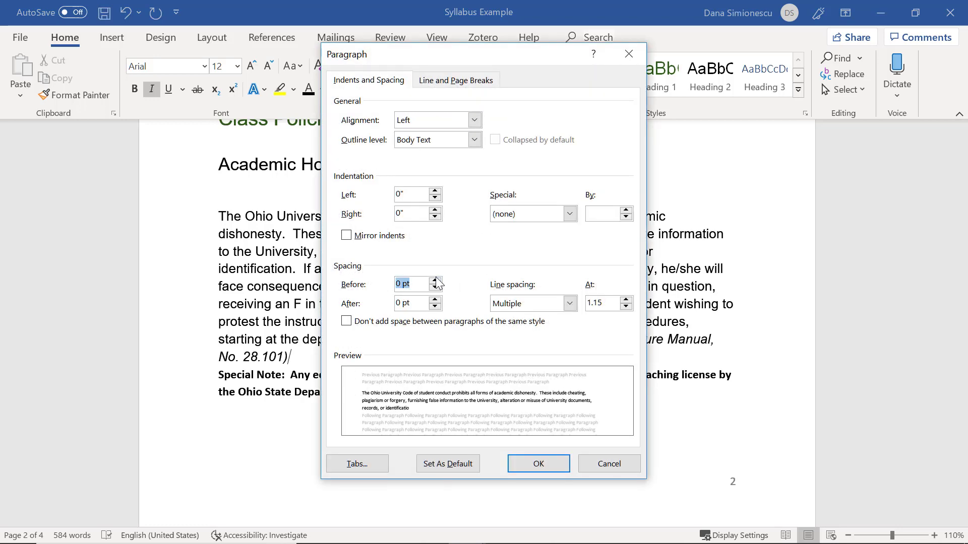
left_click(434, 281)
left_click(435, 299)
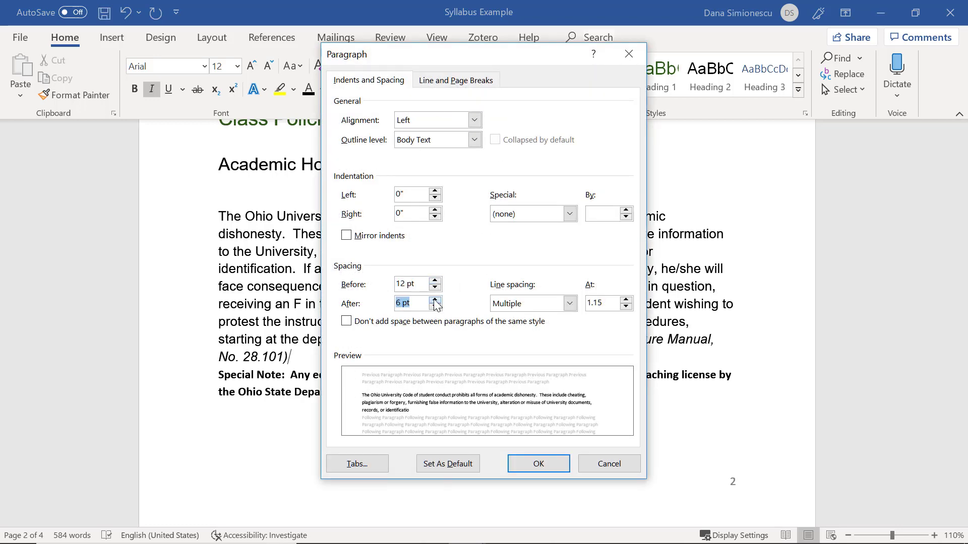
left_click(546, 461)
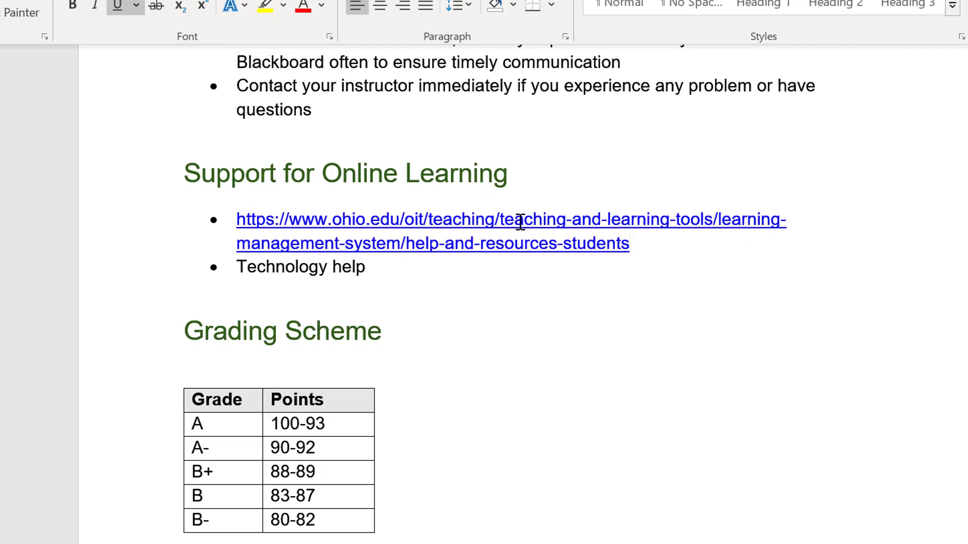
Change the display text of the long URL hyperlink under Support for Online Learning to "Blackboard help for students"
right_click(582, 182)
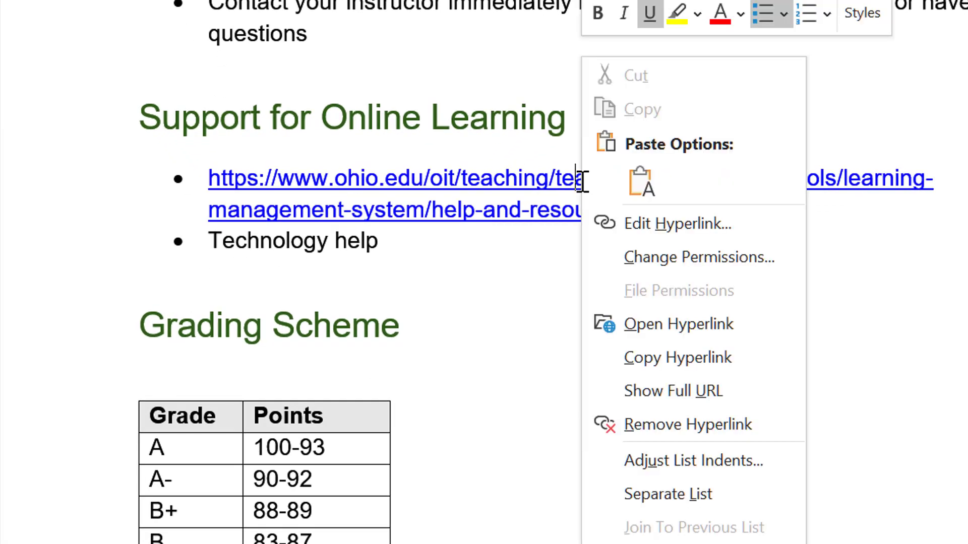
left_click(653, 216)
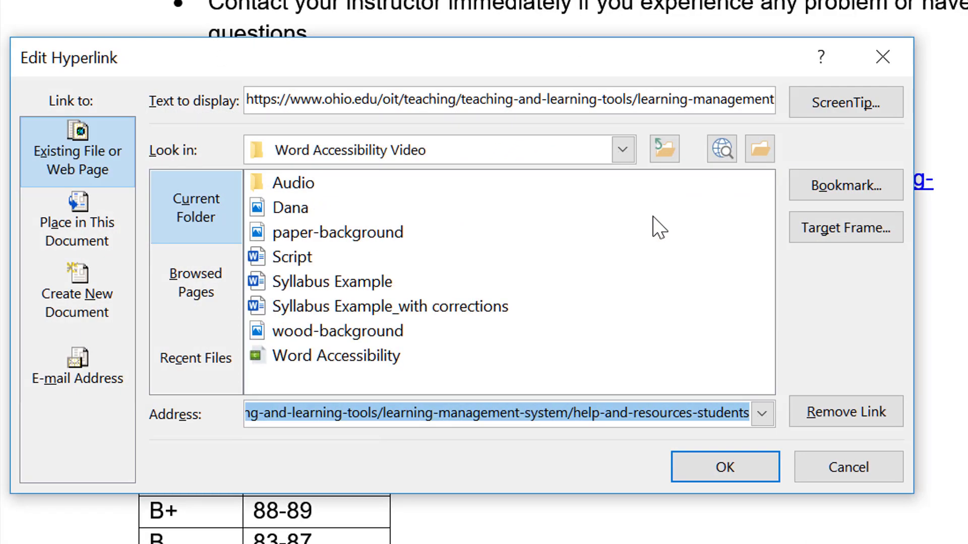
left_click_drag(253, 98, 934, 178)
type("B")
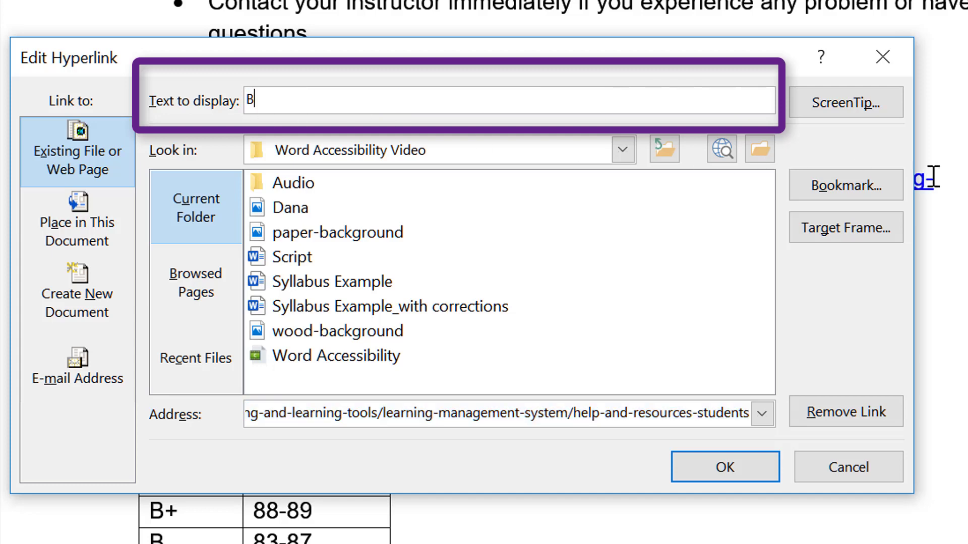
type("lackboard hel")
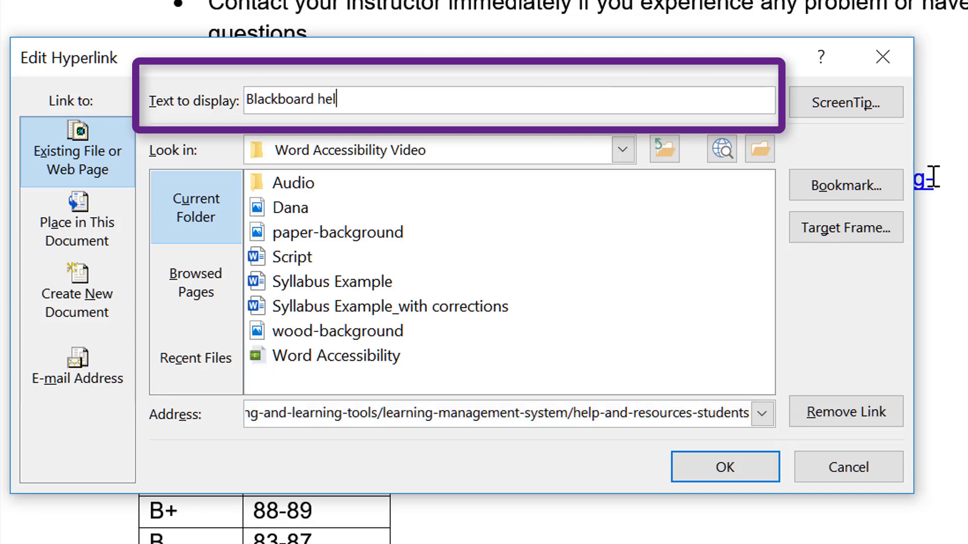
type("p for students")
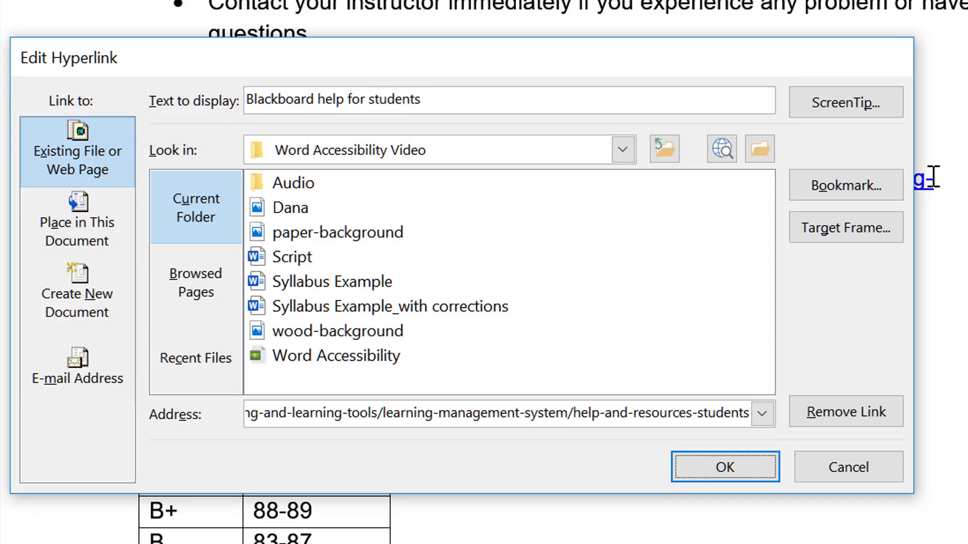
key("Return")
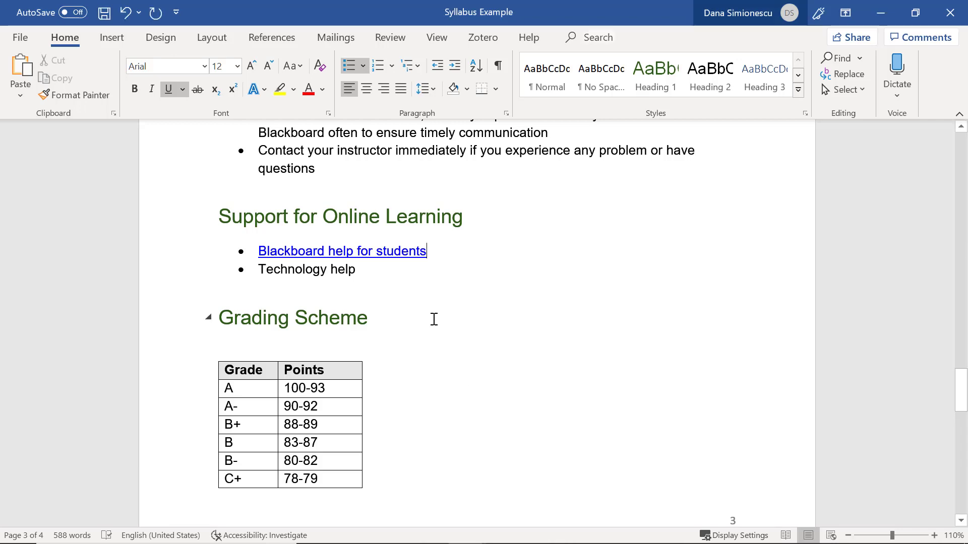
left_click_drag(260, 269, 345, 268)
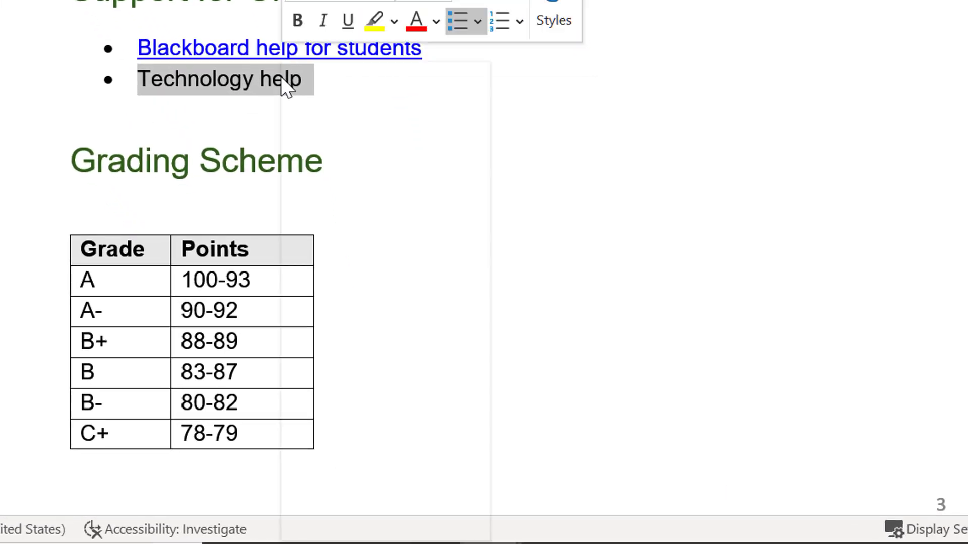
right_click(281, 77)
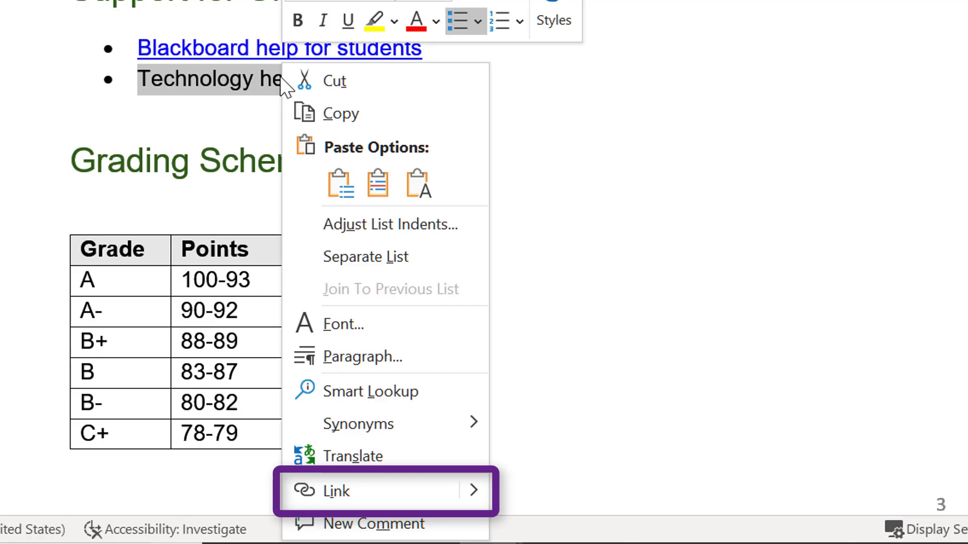
left_click(345, 485)
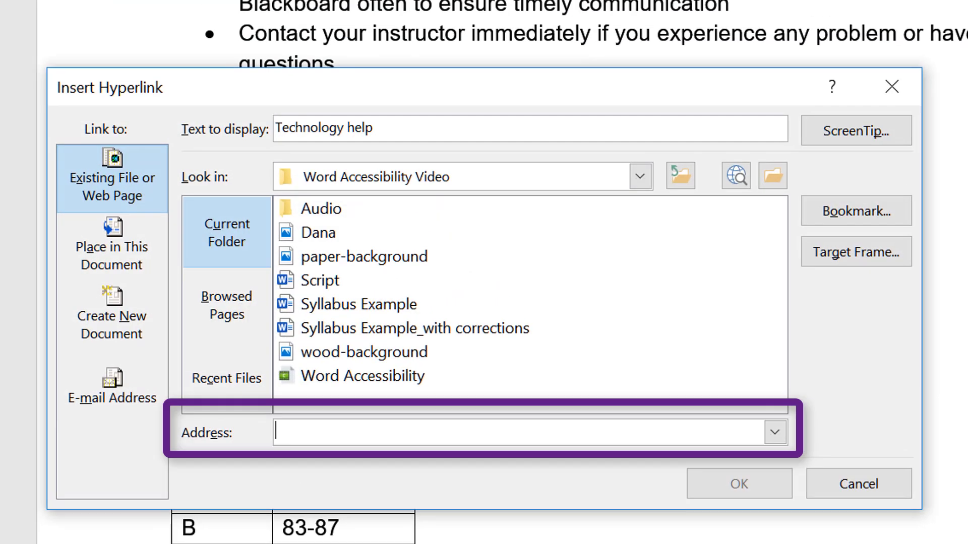
type("https://www.ohio.edu/oit/help")
left_click(717, 487)
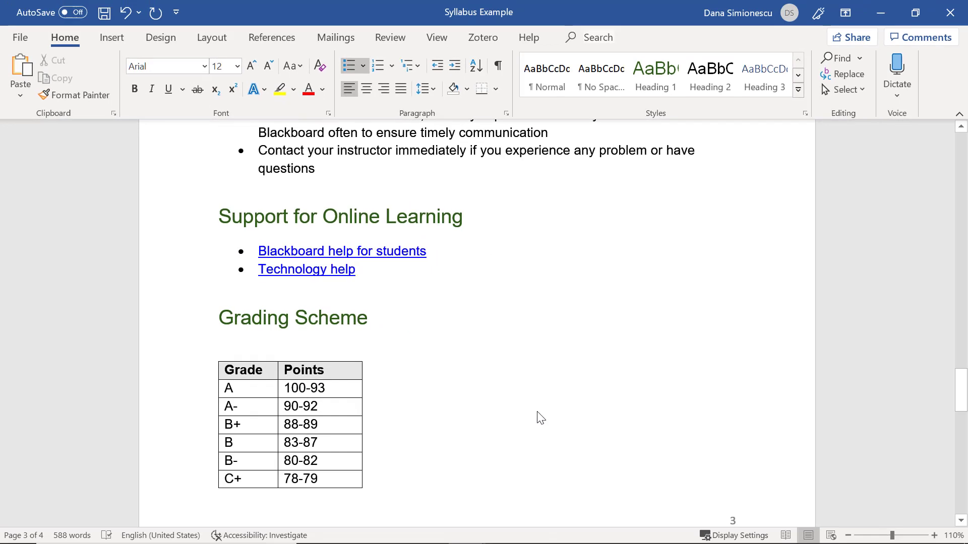
type("(https://www.ohio.edu/oit/help)")
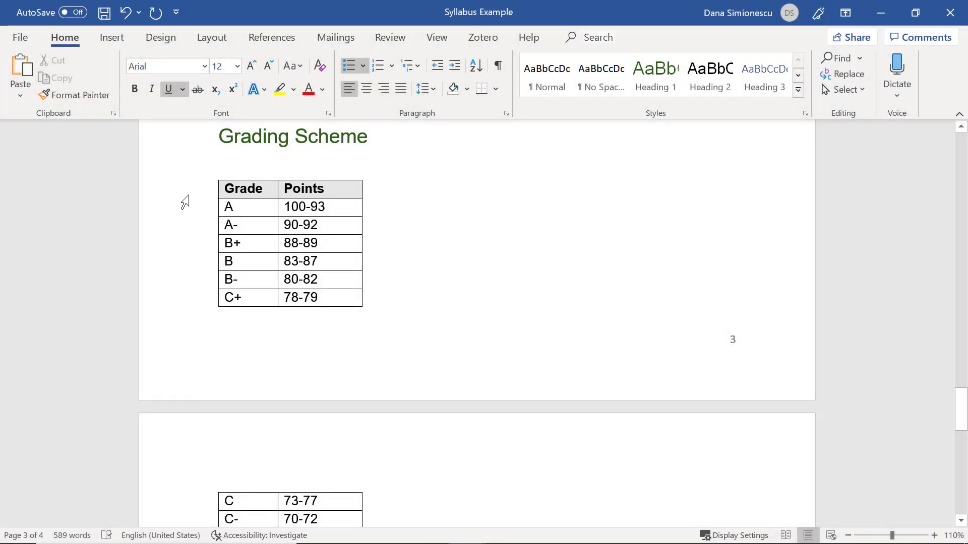
Set the Grading Scheme table's first row to repeat as header row on each page and disallow row breaks across pages
left_click(185, 189)
right_click(243, 189)
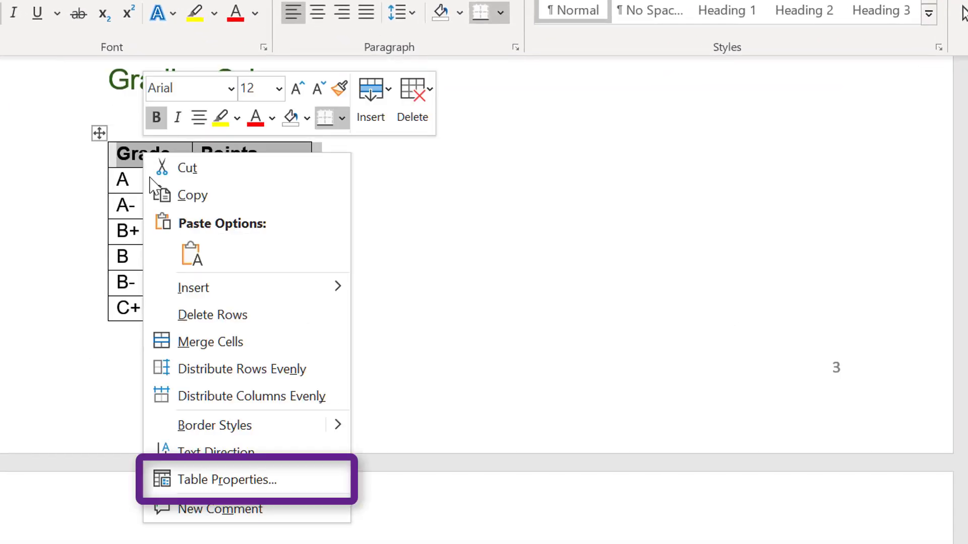
left_click(222, 480)
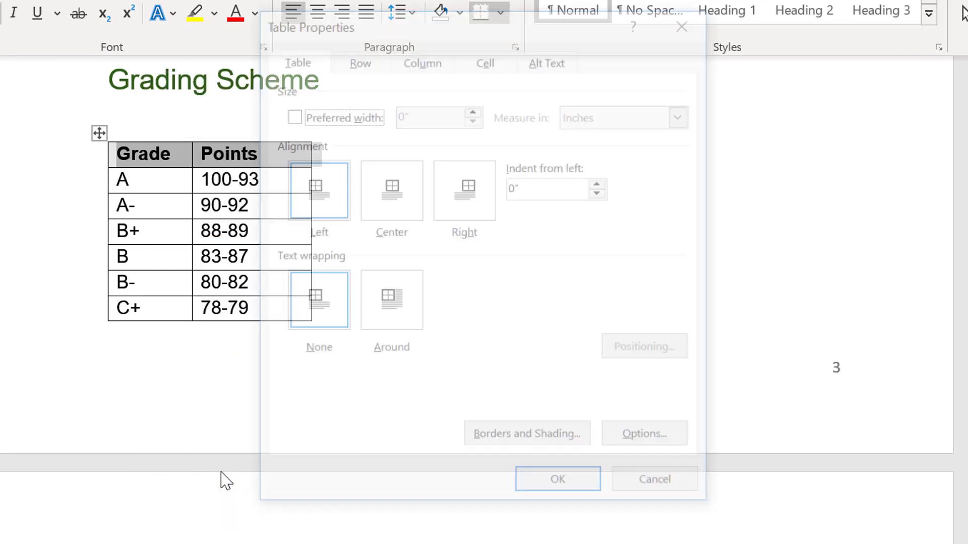
left_click(357, 59)
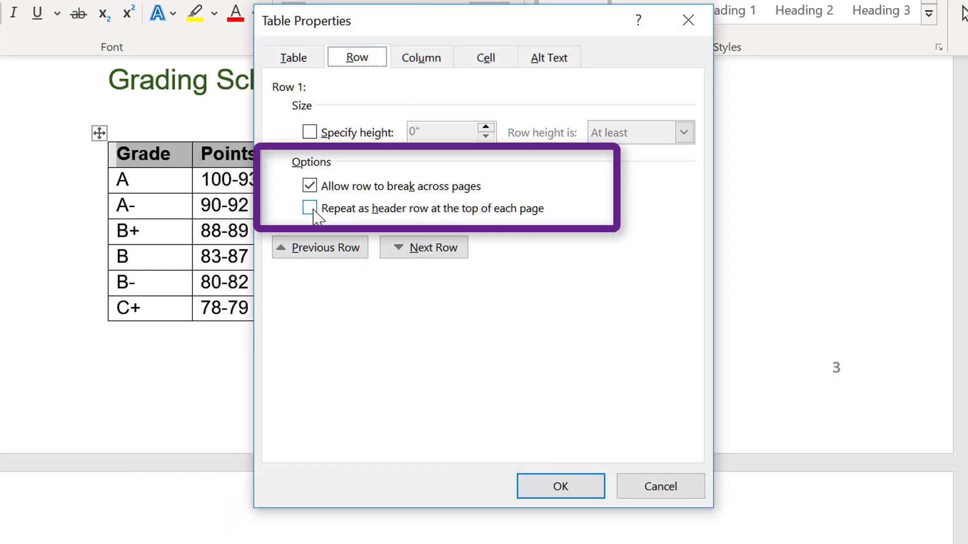
left_click(310, 209)
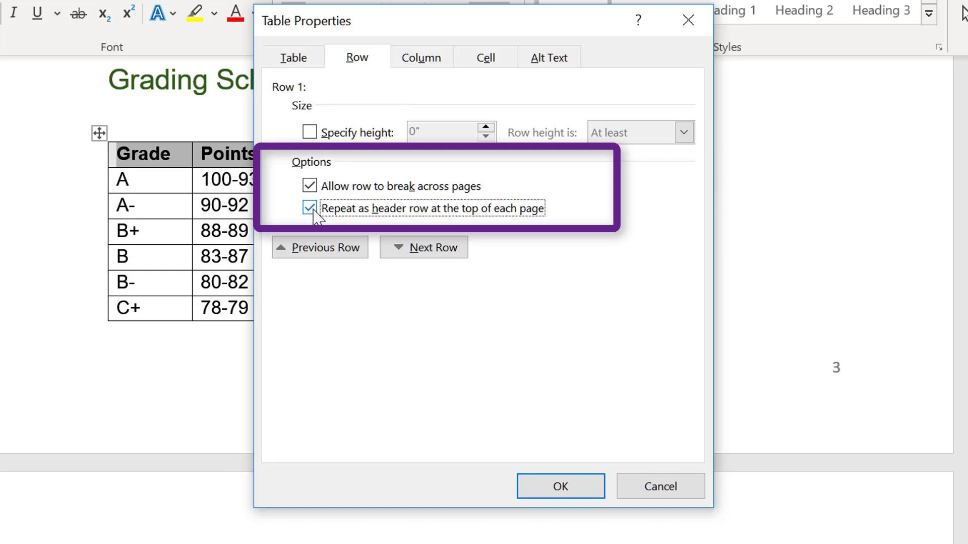
left_click(309, 186)
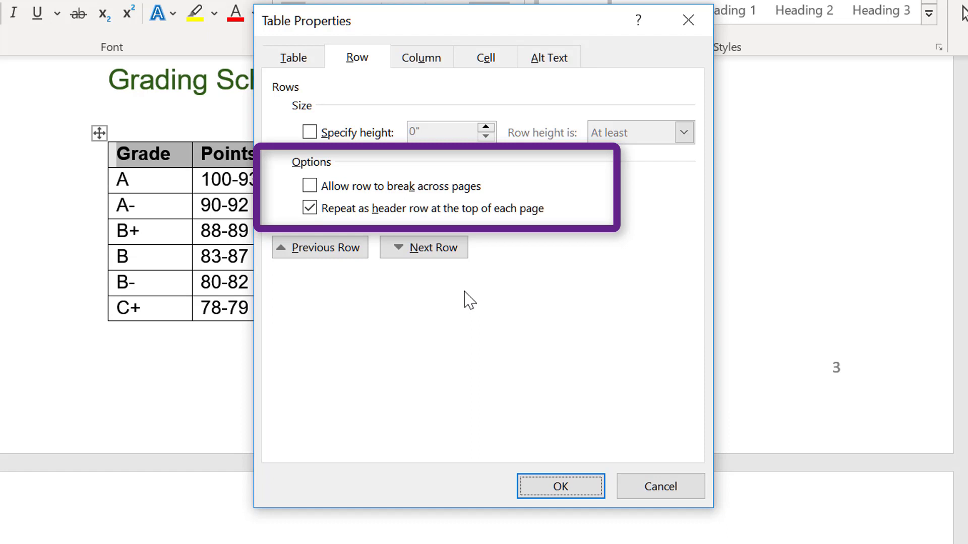
left_click(542, 58)
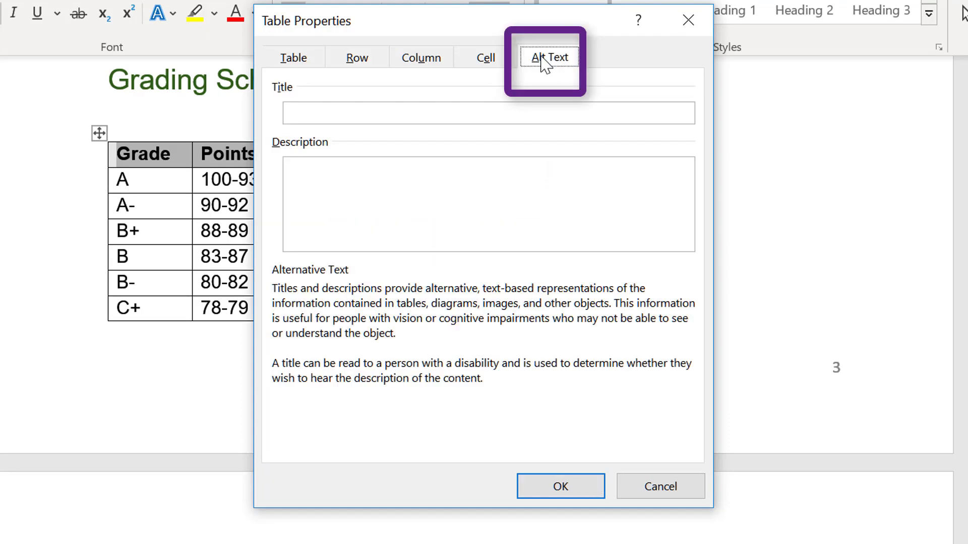
left_click(568, 490)
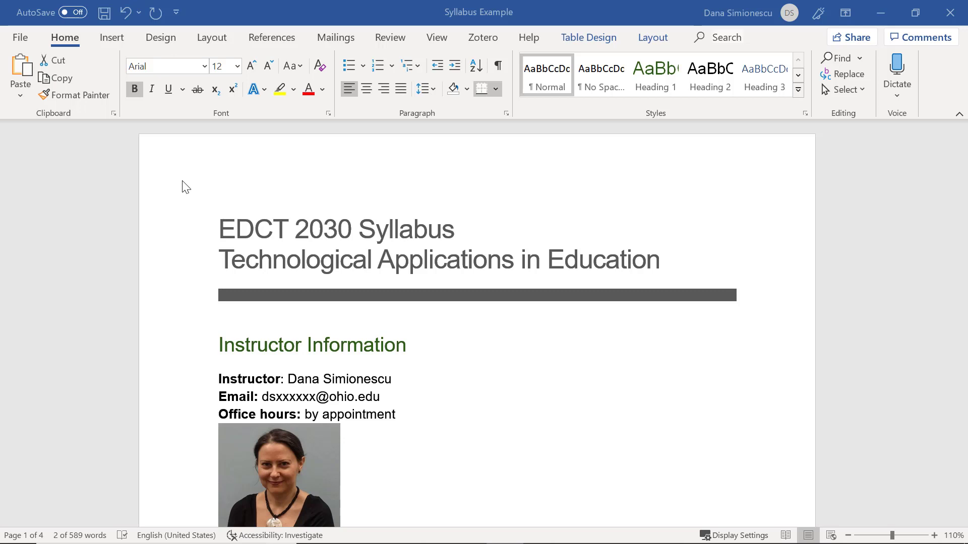
left_click(20, 41)
left_click(58, 238)
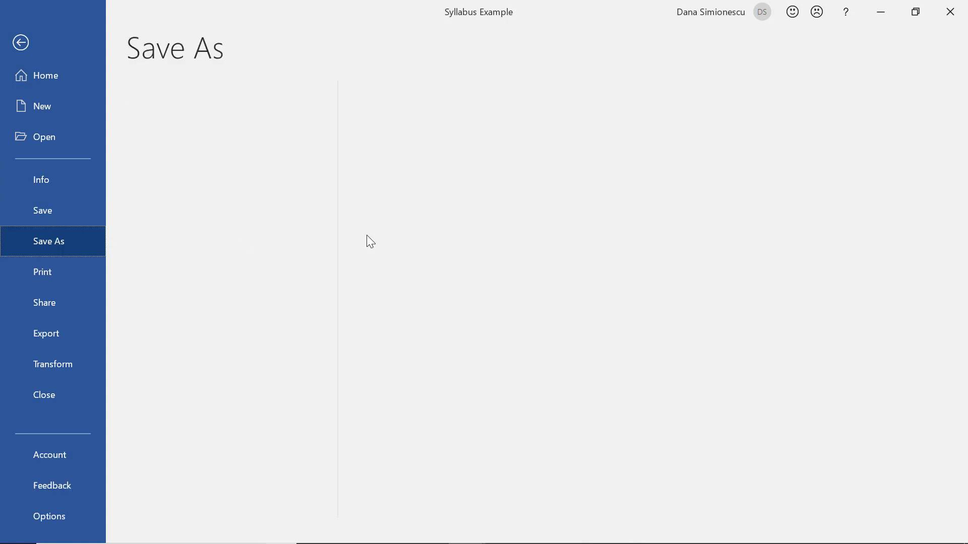
left_click(854, 134)
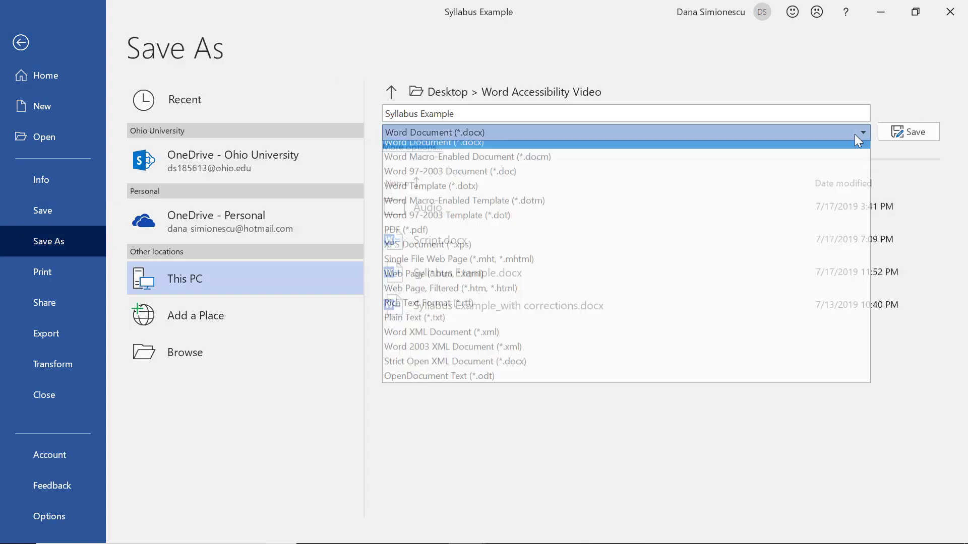
left_click(634, 235)
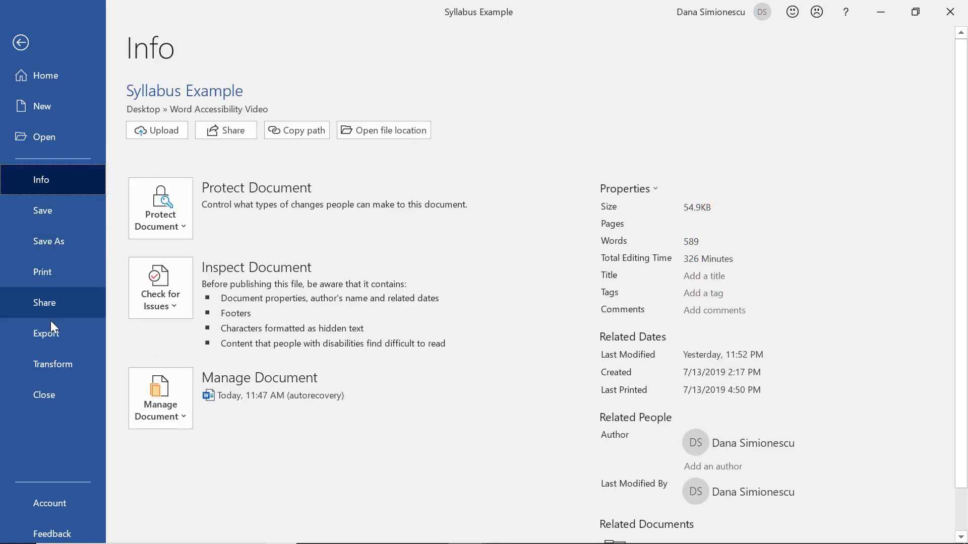
Export the syllabus as a standard-optimized PDF named Syllabus Example with document structure tags for accessibility included
left_click(50, 333)
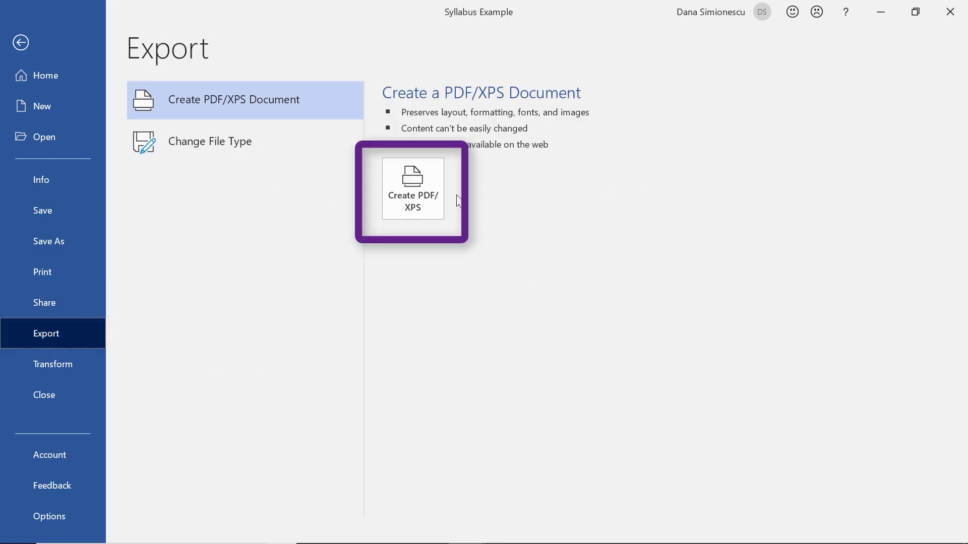
left_click(417, 191)
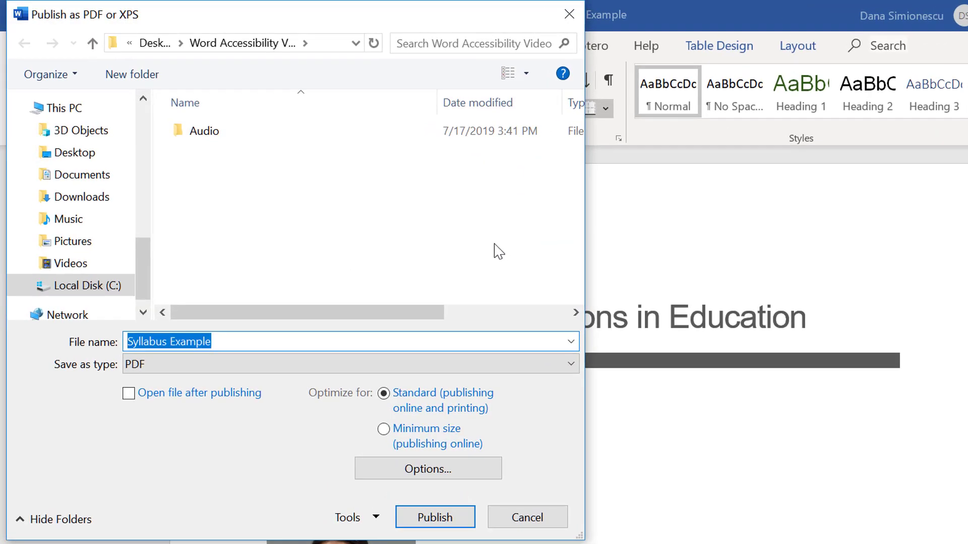
left_click(458, 473)
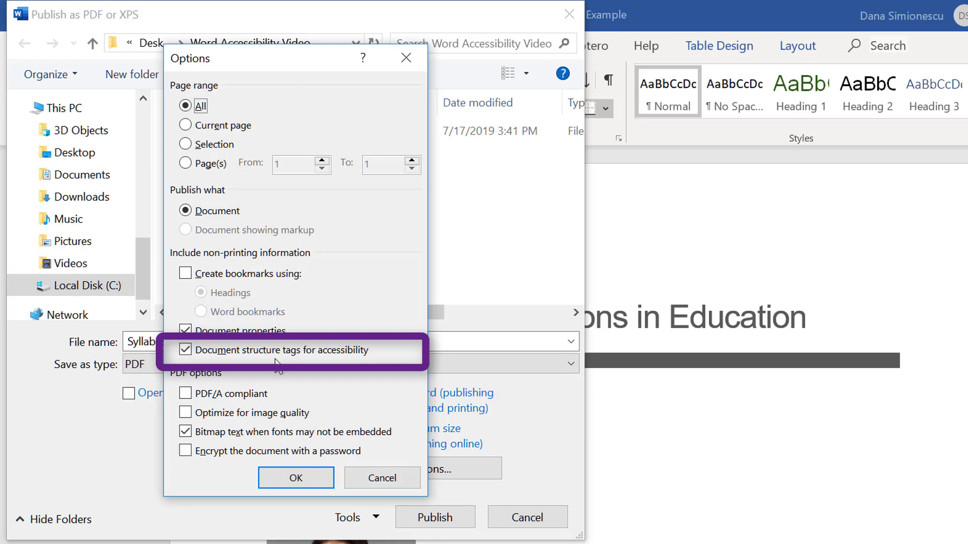
left_click(306, 477)
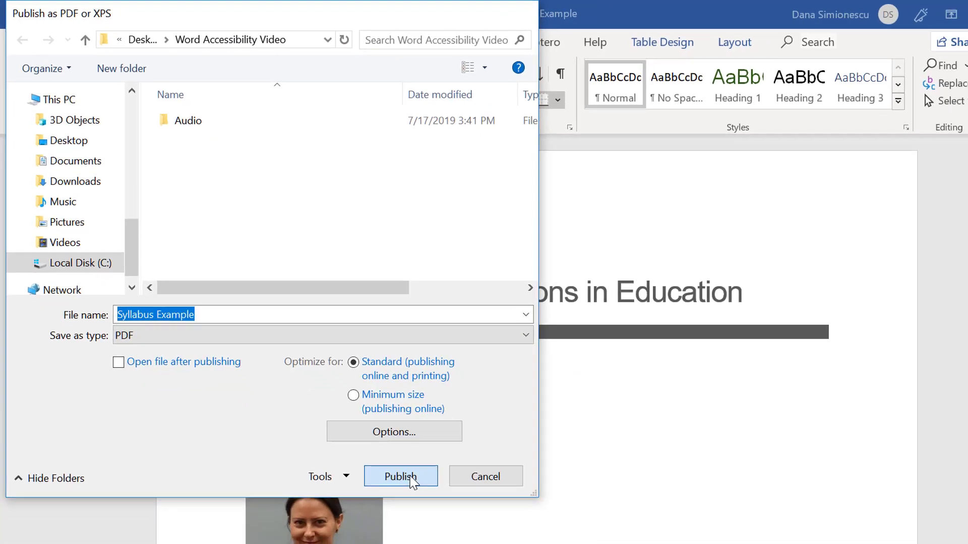
left_click(401, 476)
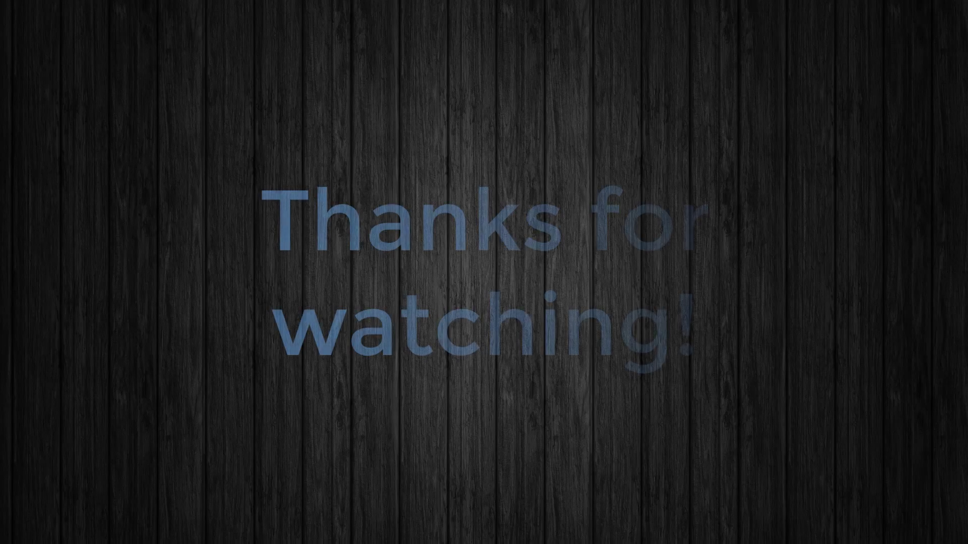